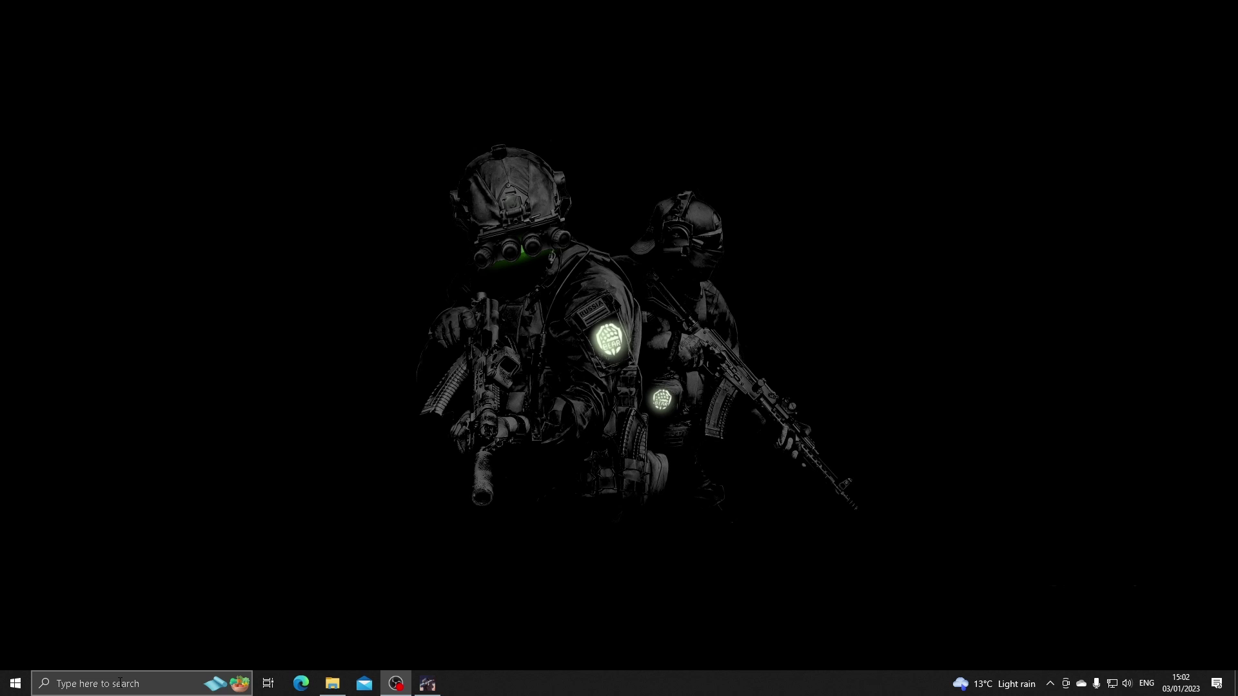
Find This PC through search, view its properties and bring up the advanced system settings, moving the dialog into view.
{"action": "left_click", "coordinate": [120, 683]}
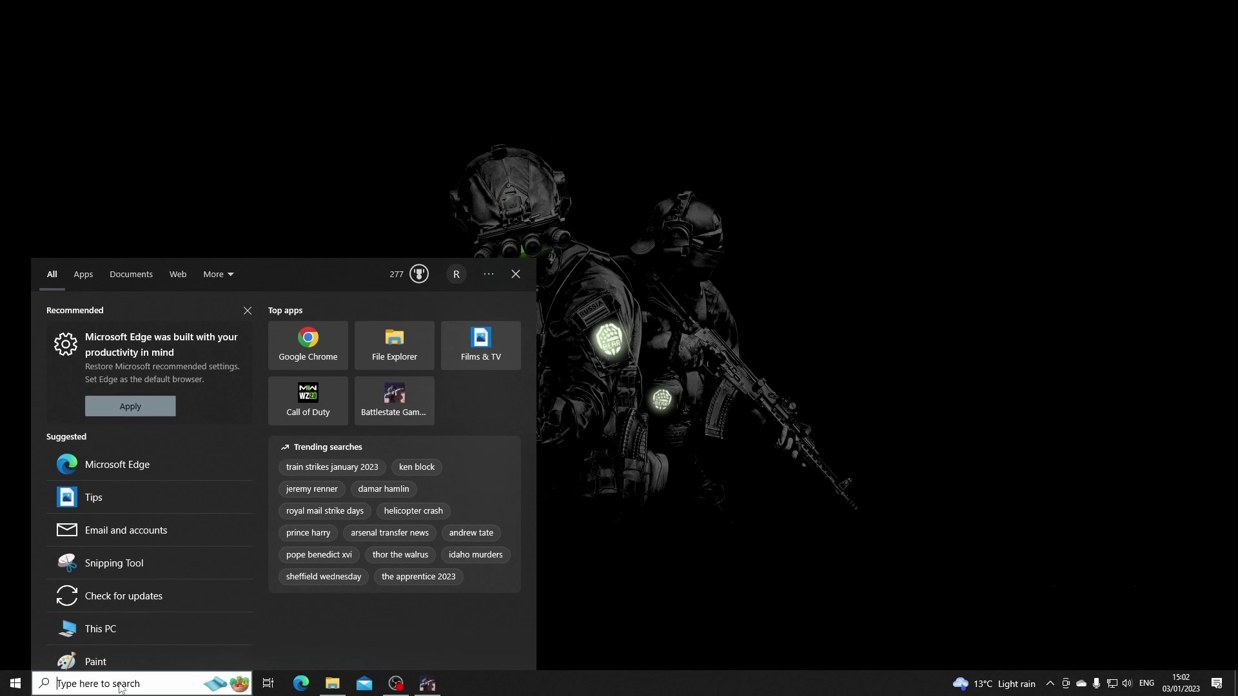
{"action": "type", "text": "this"}
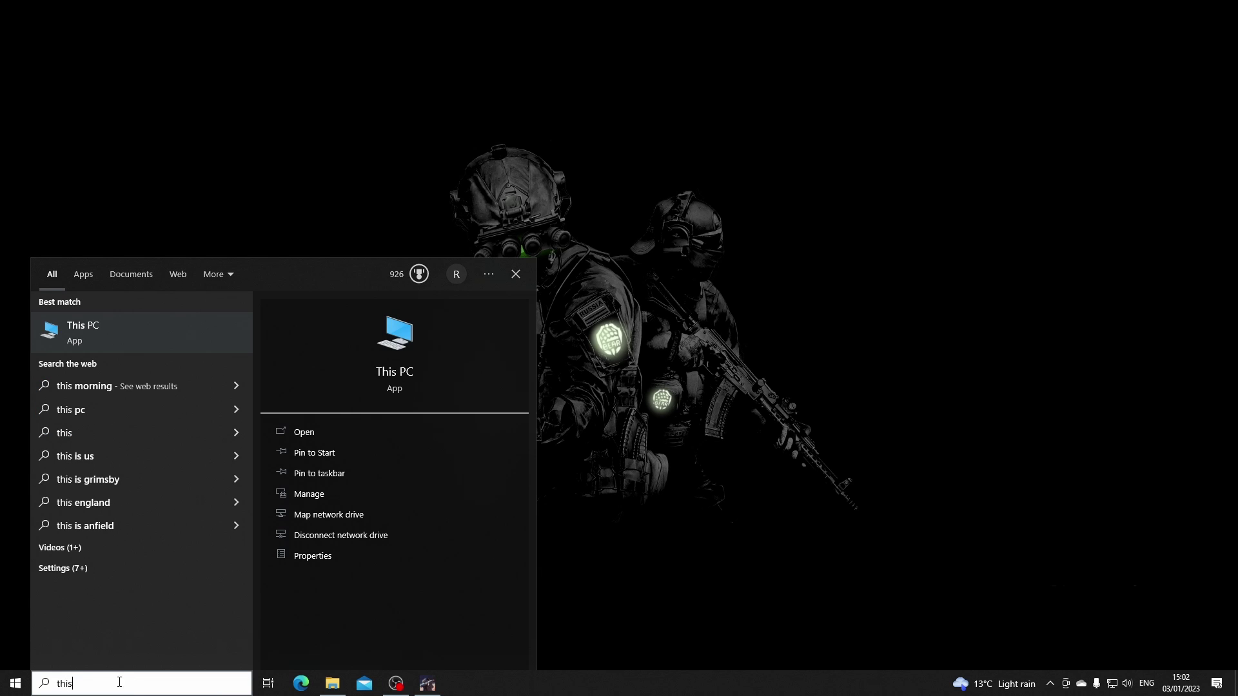
{"action": "right_click", "coordinate": [110, 333]}
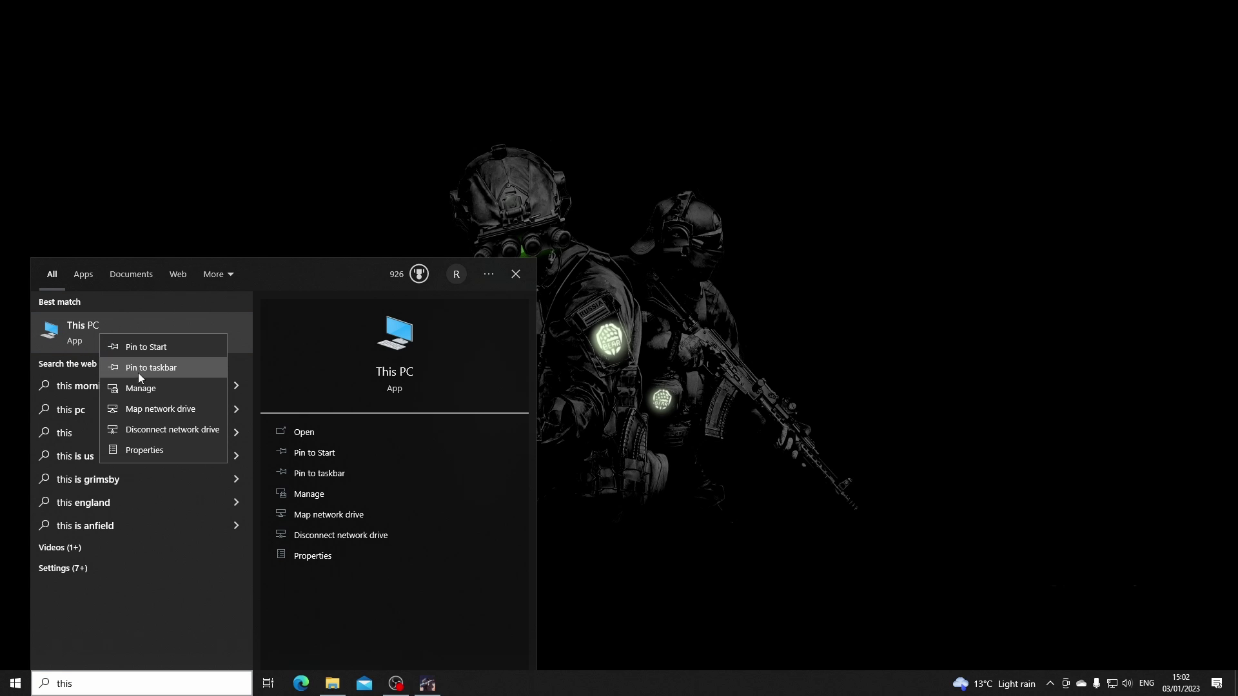
{"action": "left_click", "coordinate": [145, 450]}
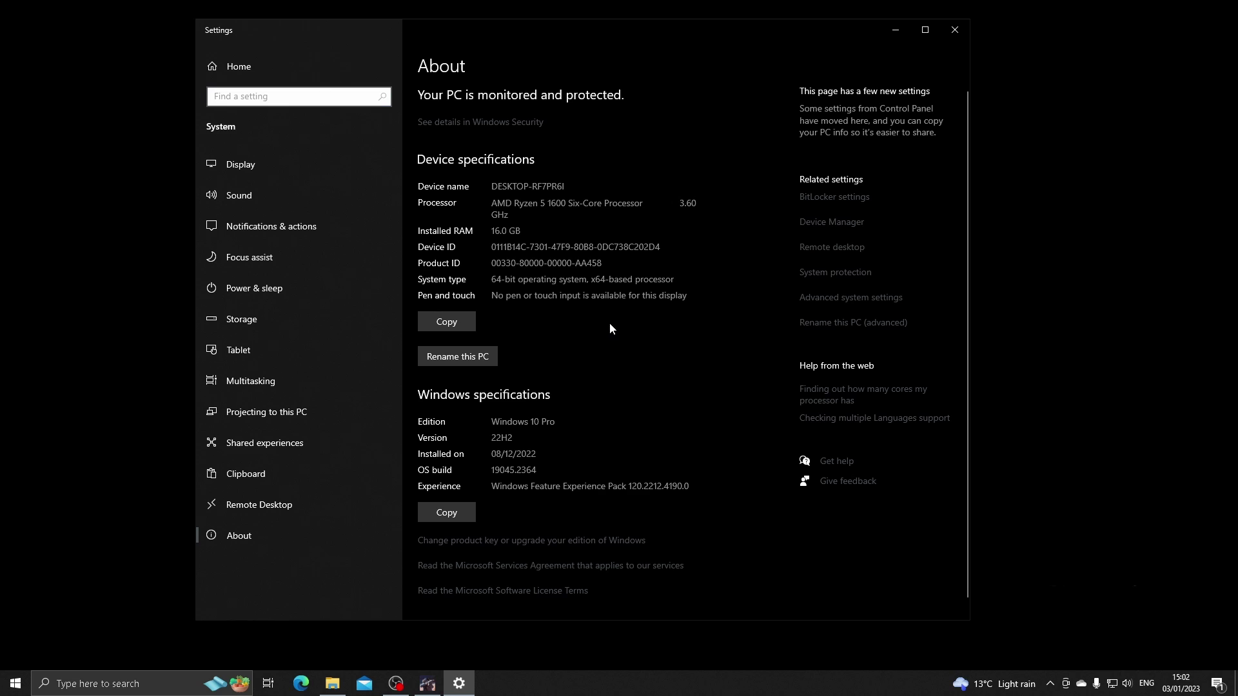
{"action": "left_click", "coordinate": [849, 302]}
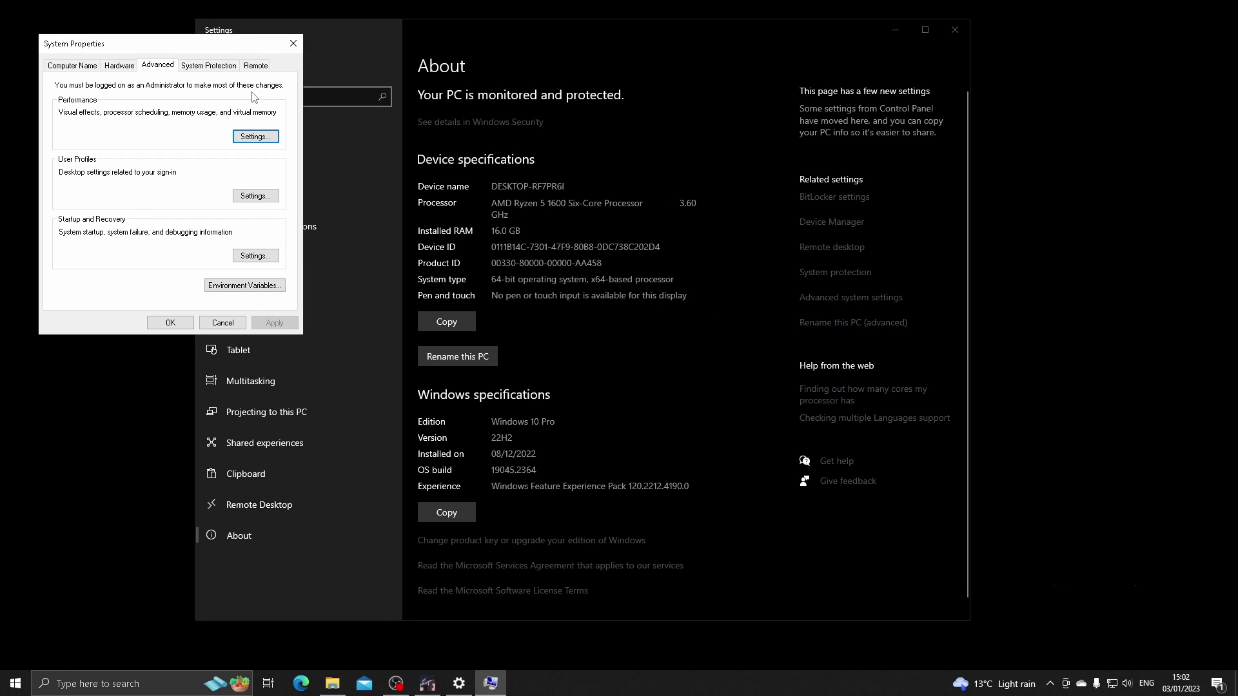
{"action": "left_click_drag", "start_coordinate": [630, 160], "coordinate": [616, 191]}
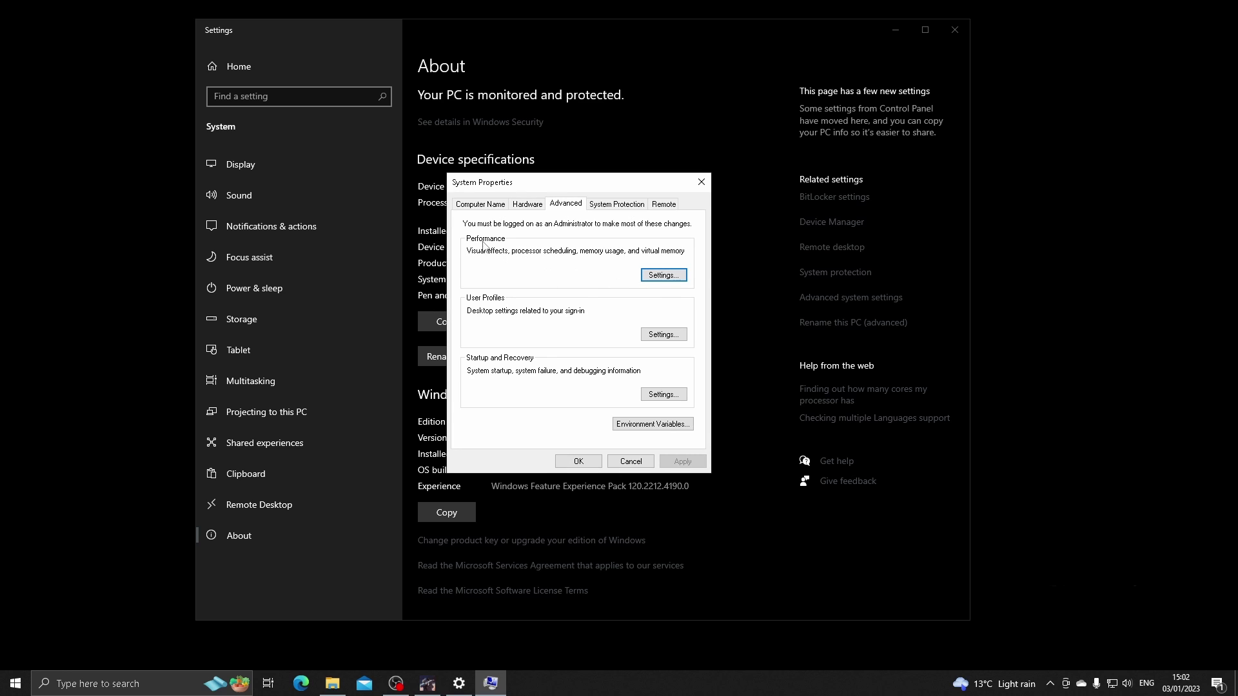
Check the visual effects choice in the Performance Options and accept Adjust for best performance.
{"action": "left_click", "coordinate": [667, 280]}
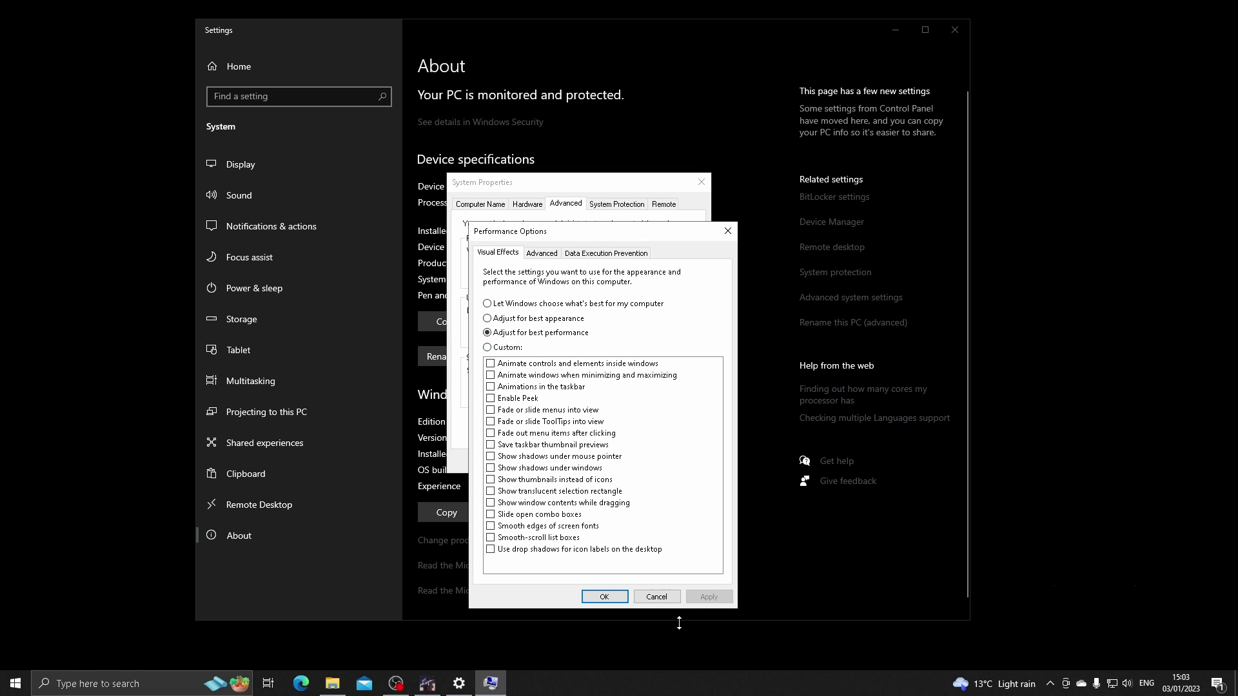
{"action": "left_click", "coordinate": [605, 597]}
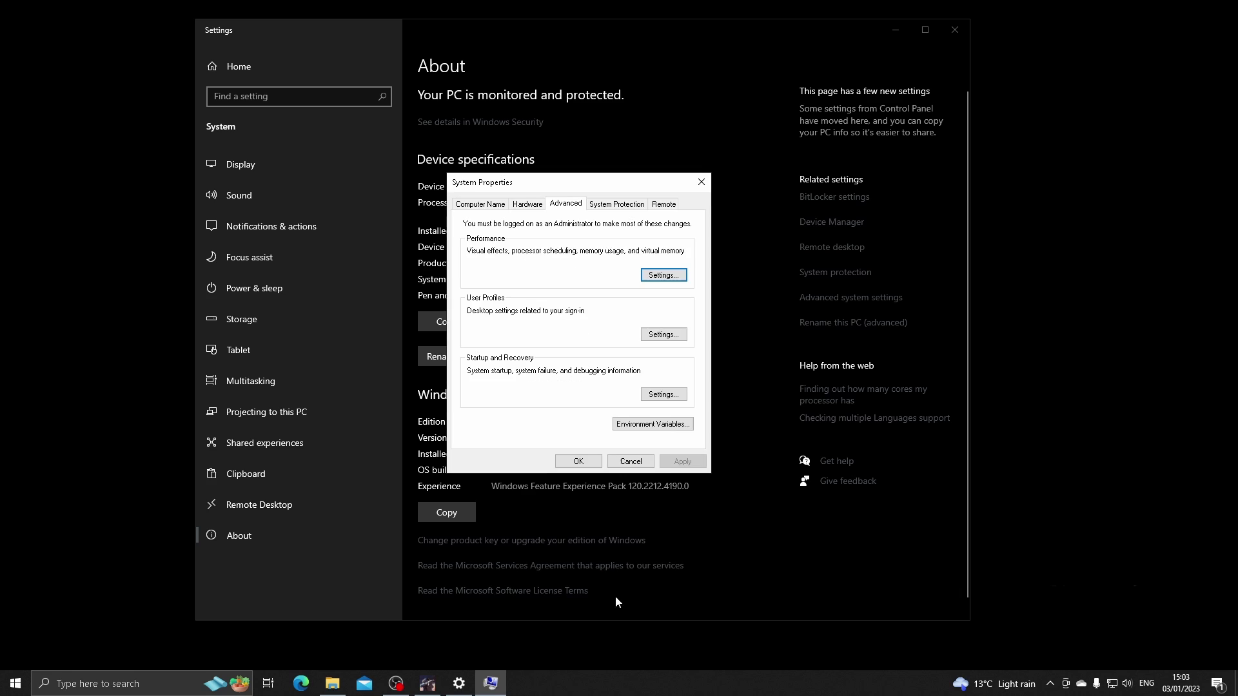
Check the custom paging file size of drive E: in the virtual memory settings, accept it and put the system windows away.
{"action": "left_click", "coordinate": [664, 275]}
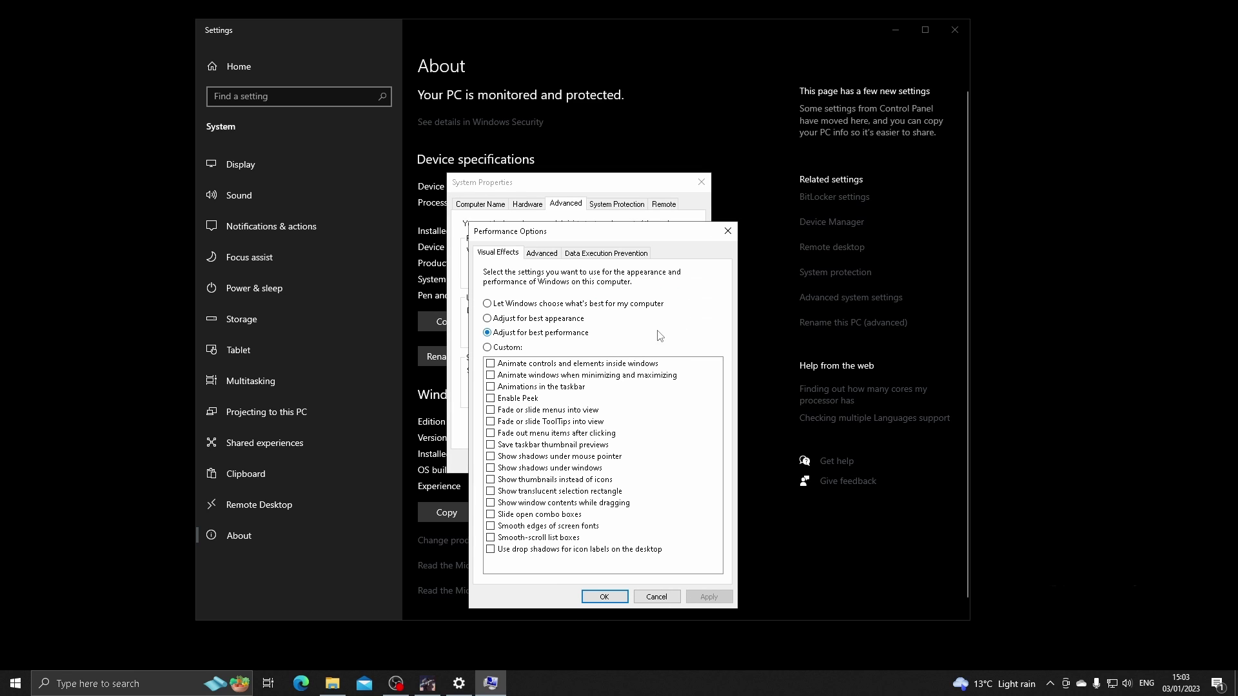
{"action": "left_click", "coordinate": [542, 254]}
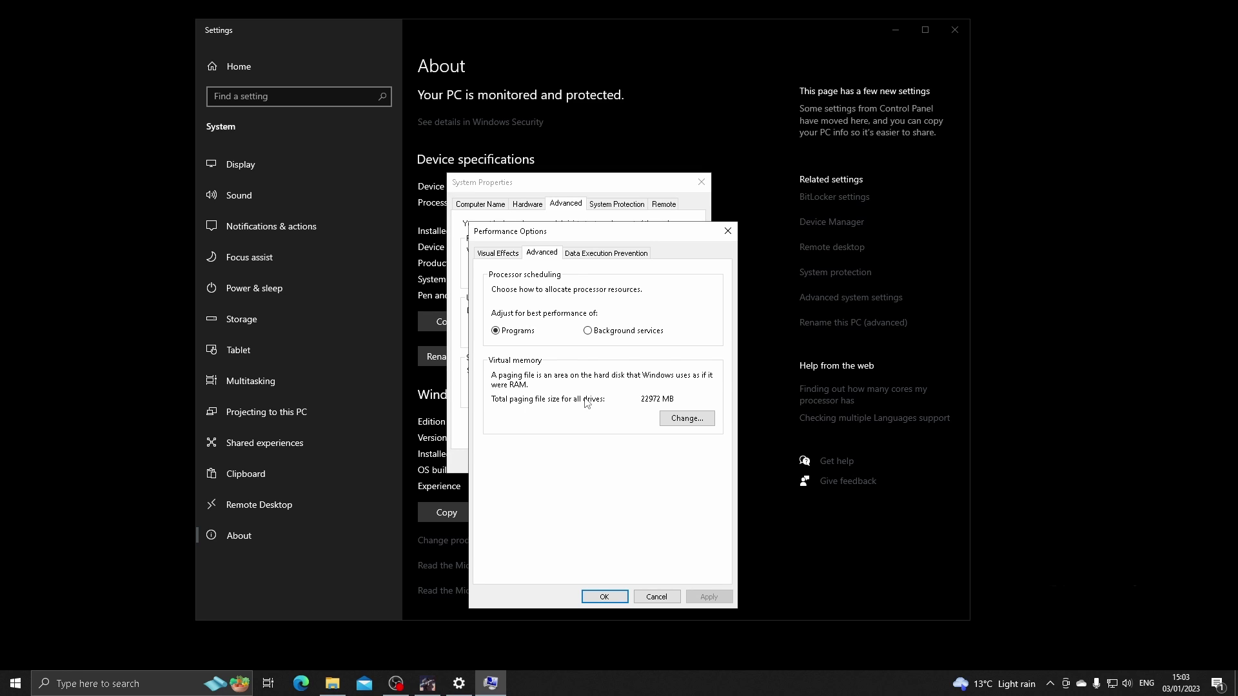
{"action": "left_click", "coordinate": [687, 421]}
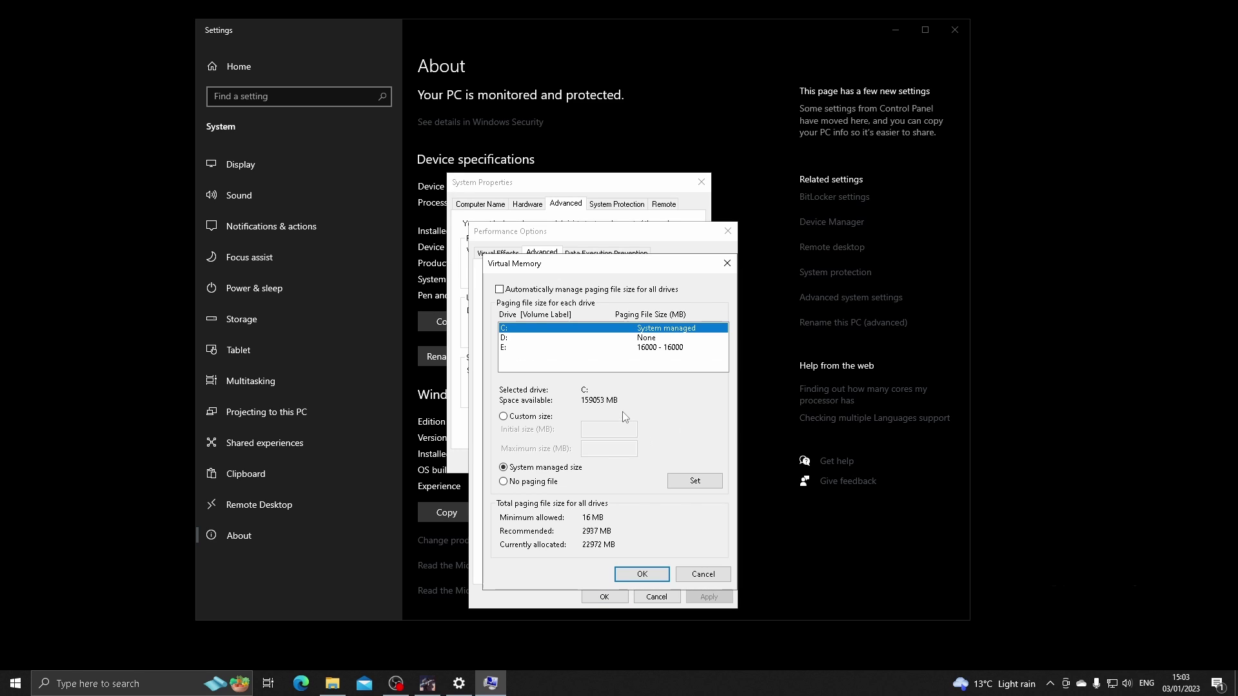
{"action": "left_click", "coordinate": [510, 348]}
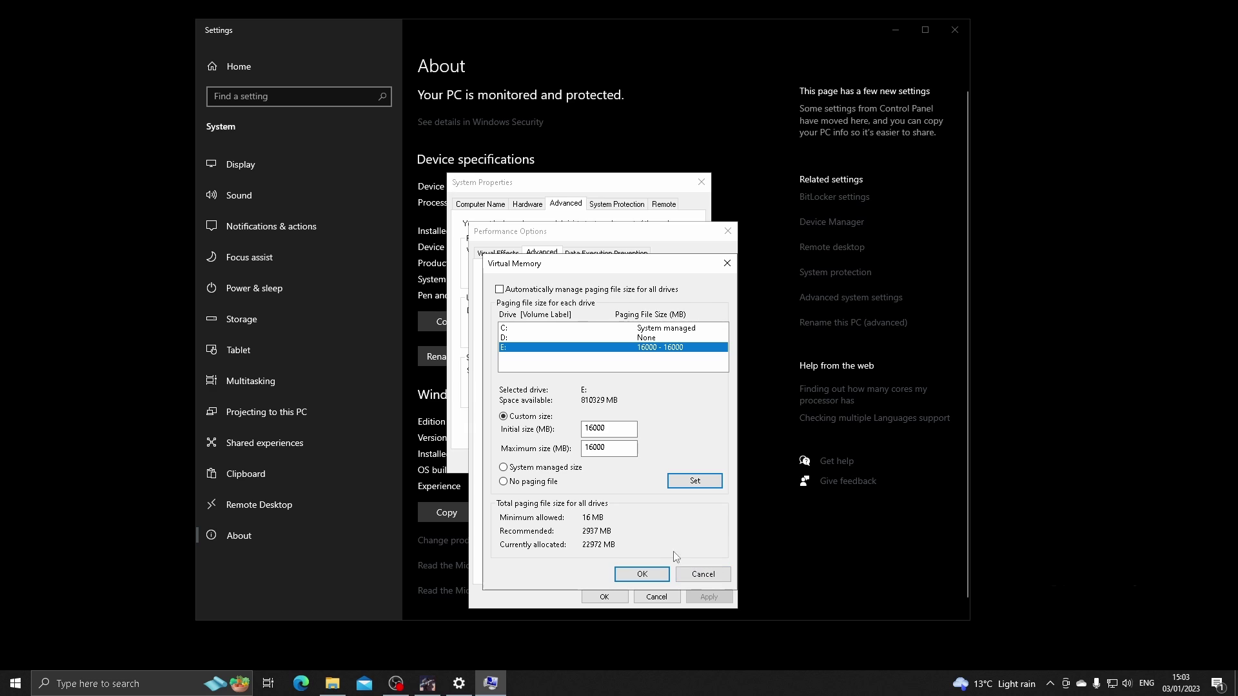
{"action": "left_click", "coordinate": [643, 575]}
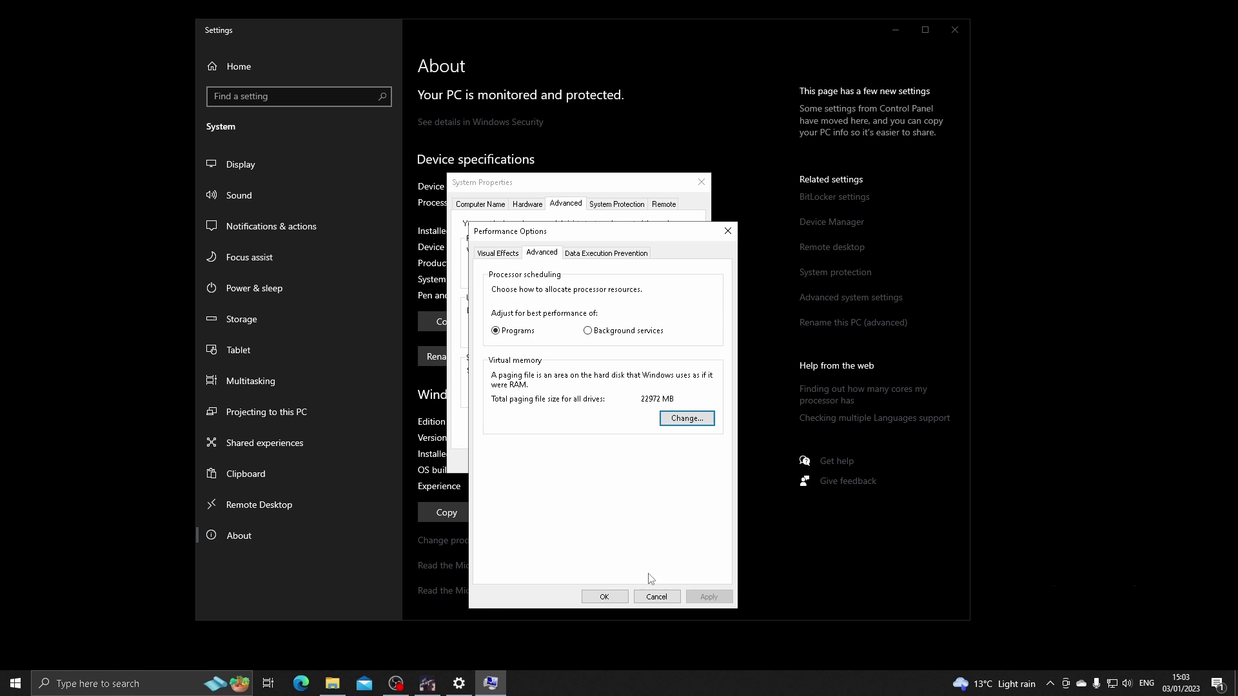
{"action": "left_click", "coordinate": [605, 598]}
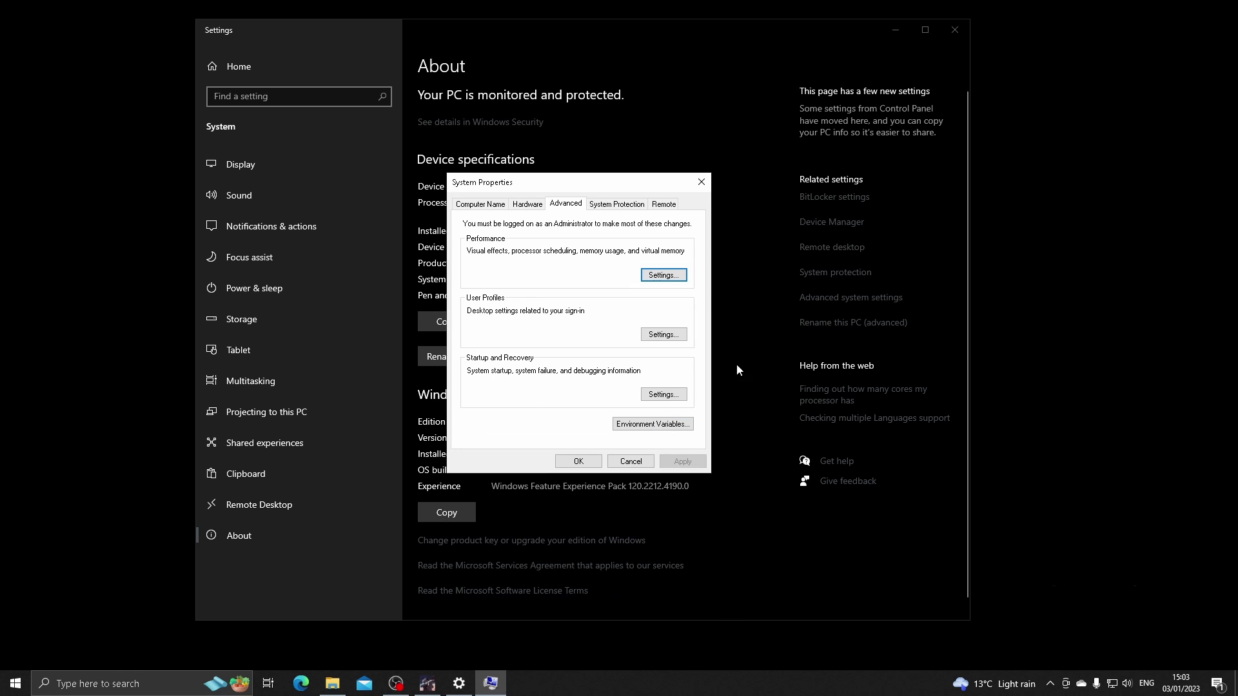
{"action": "left_click", "coordinate": [701, 183]}
{"action": "left_click", "coordinate": [893, 30]}
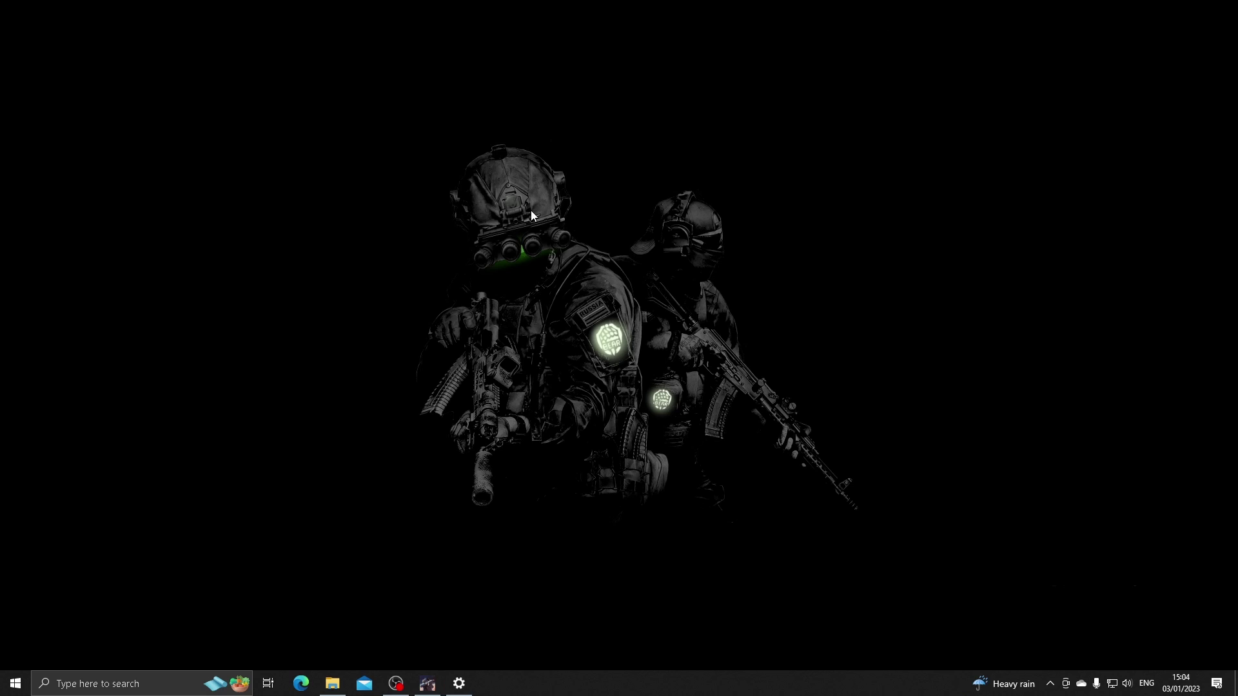
Open the NVIDIA Control Panel from the desktop and set the image settings to use my preference emphasizing Performance.
{"action": "right_click", "coordinate": [532, 210]}
{"action": "left_click", "coordinate": [601, 392]}
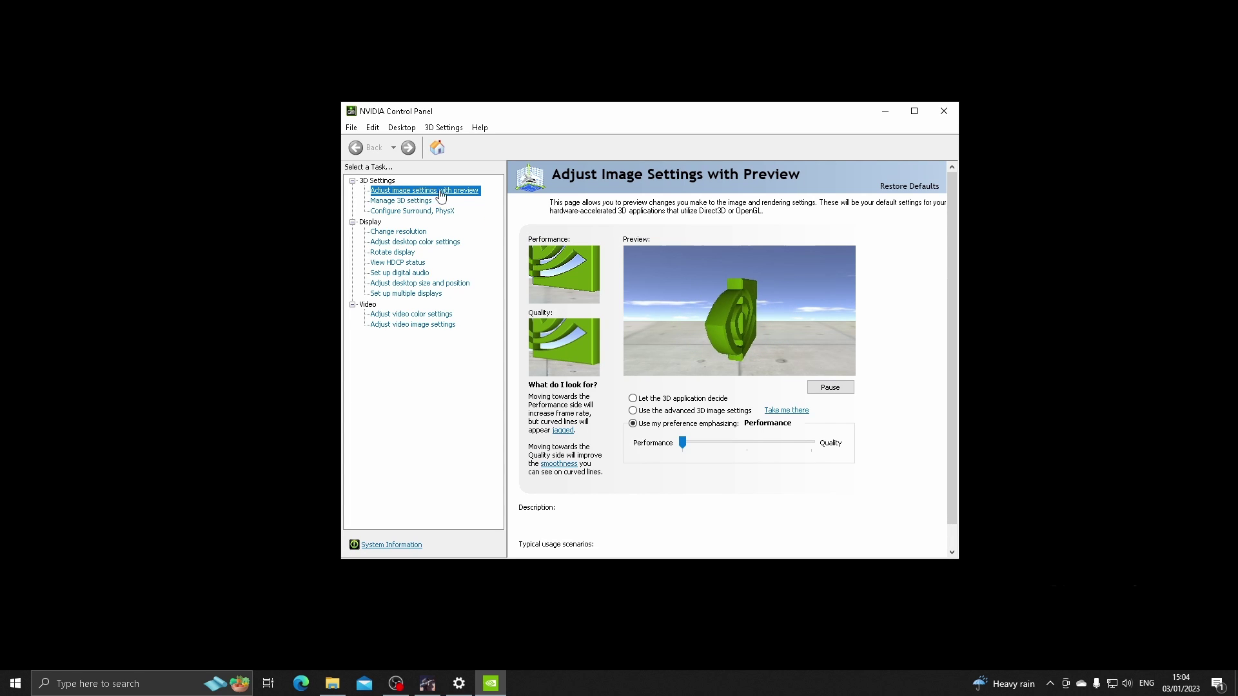
{"action": "mouse_move", "coordinate": [655, 429]}
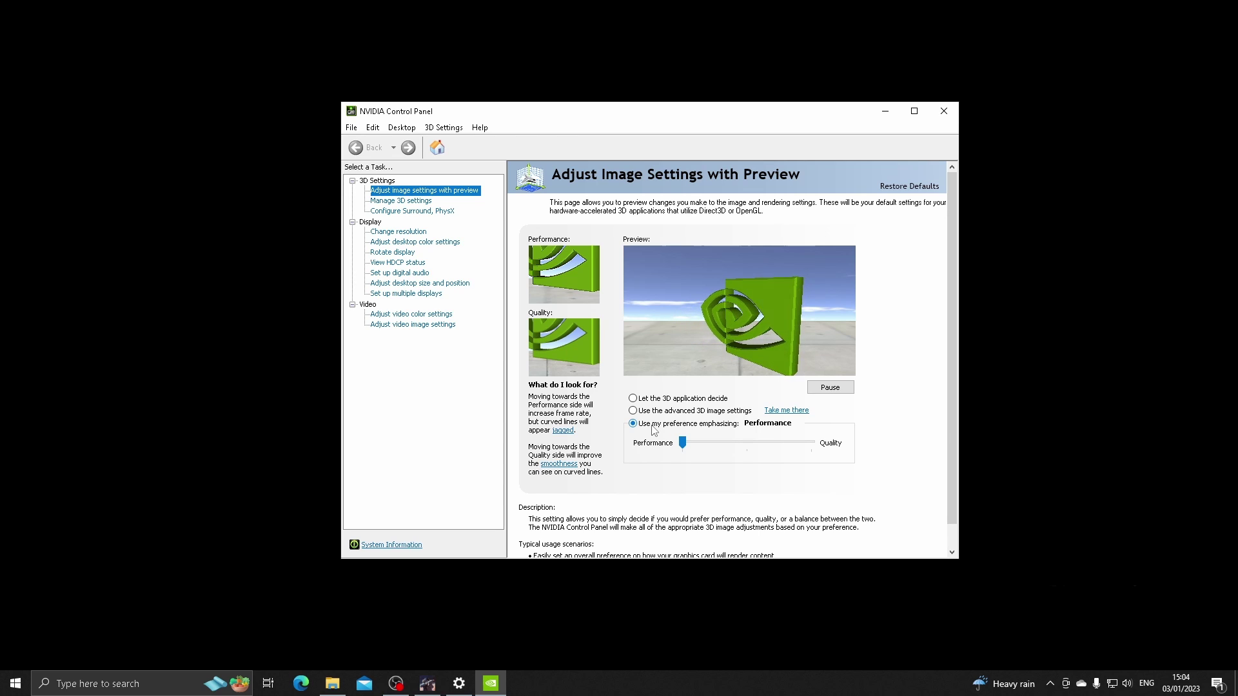
{"action": "left_click", "coordinate": [655, 427]}
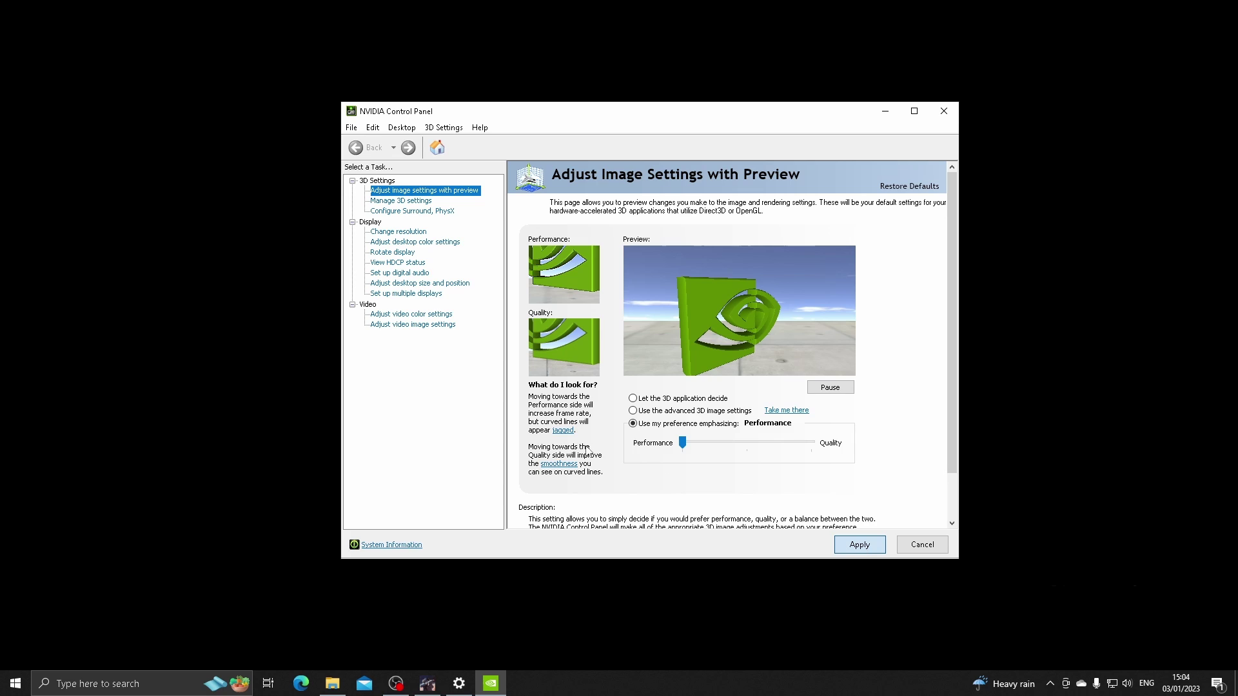
Set the PhysX processor to NVIDIA GeForce GTX 1060 6GB and view the display resolution and refresh rate settings.
{"action": "left_click", "coordinate": [409, 213]}
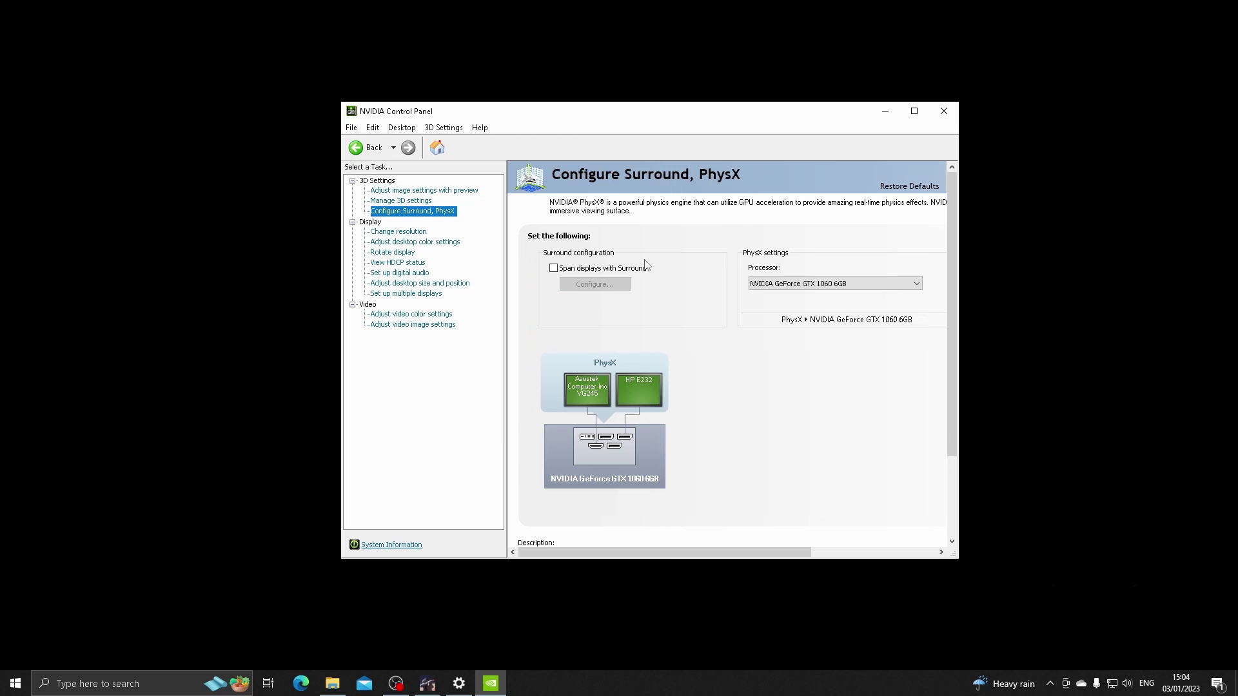
{"action": "left_click", "coordinate": [817, 289]}
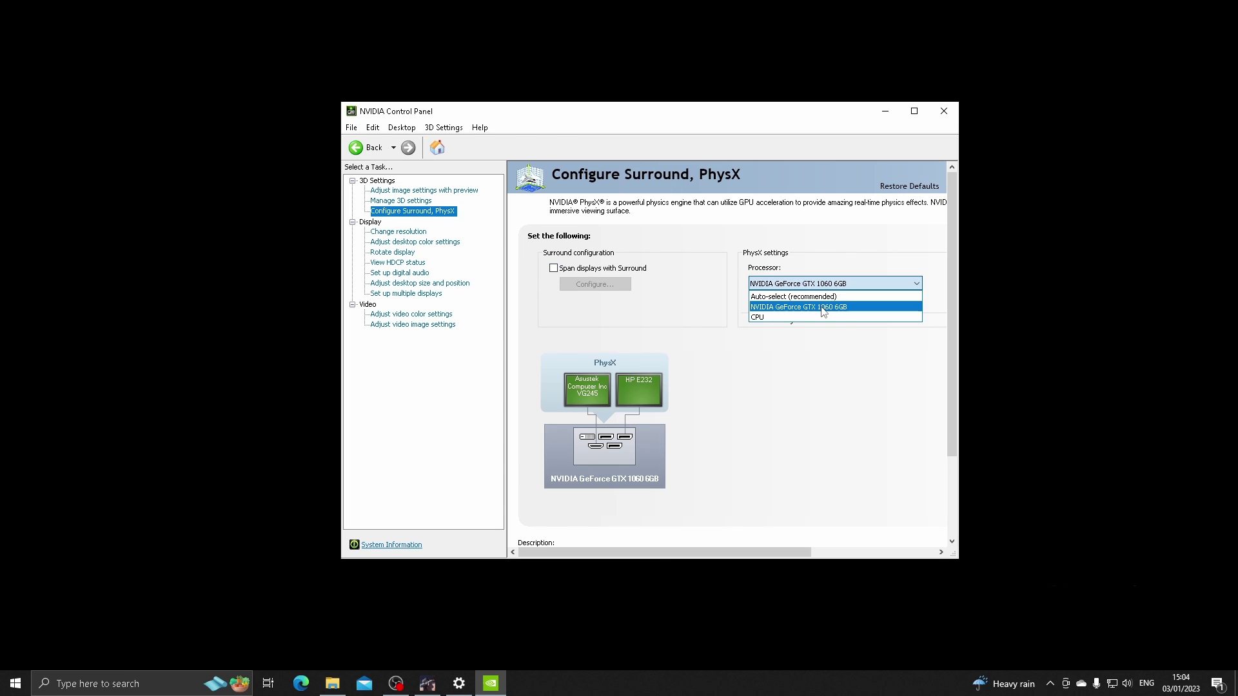
{"action": "left_click", "coordinate": [823, 312]}
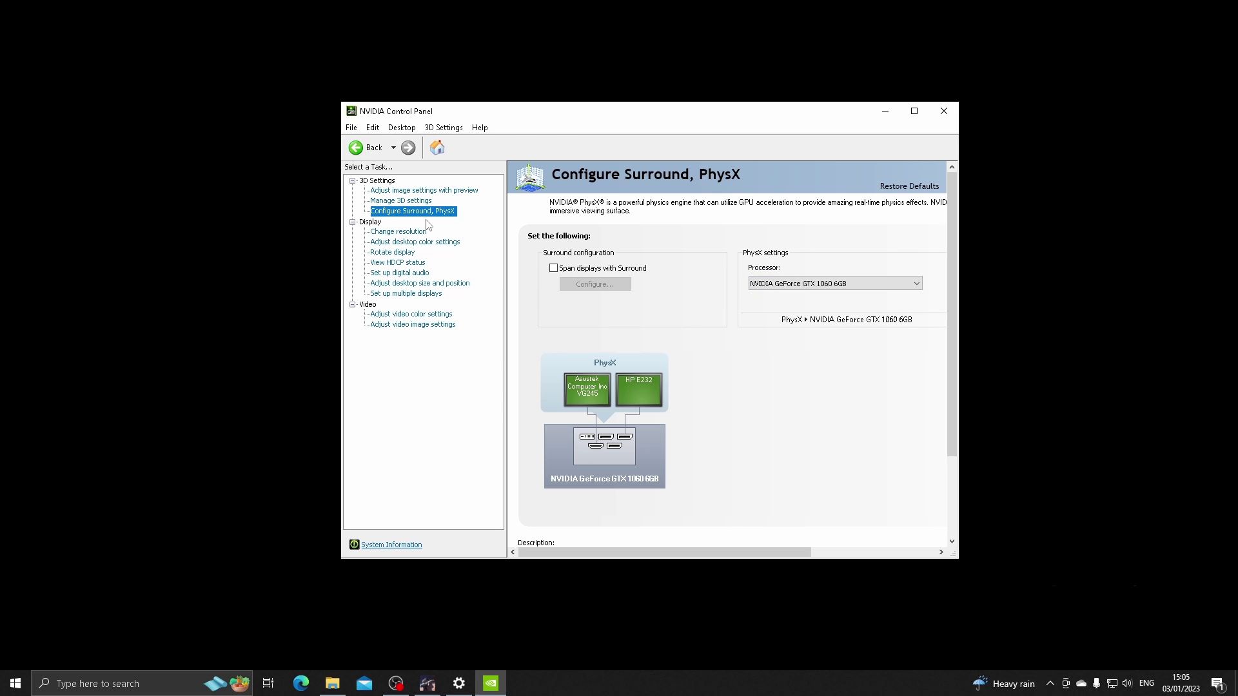
{"action": "left_click", "coordinate": [399, 232]}
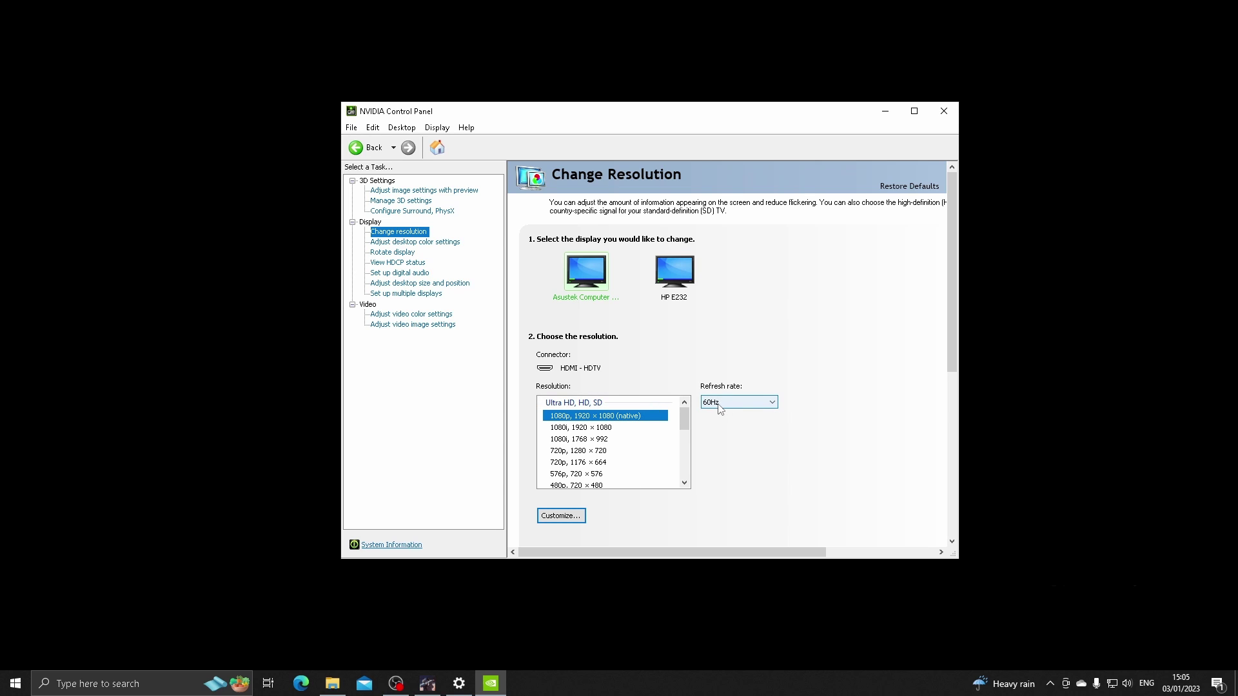
Show the program-specific 3D settings and look through the list of programs available to customize.
{"action": "left_click", "coordinate": [414, 202]}
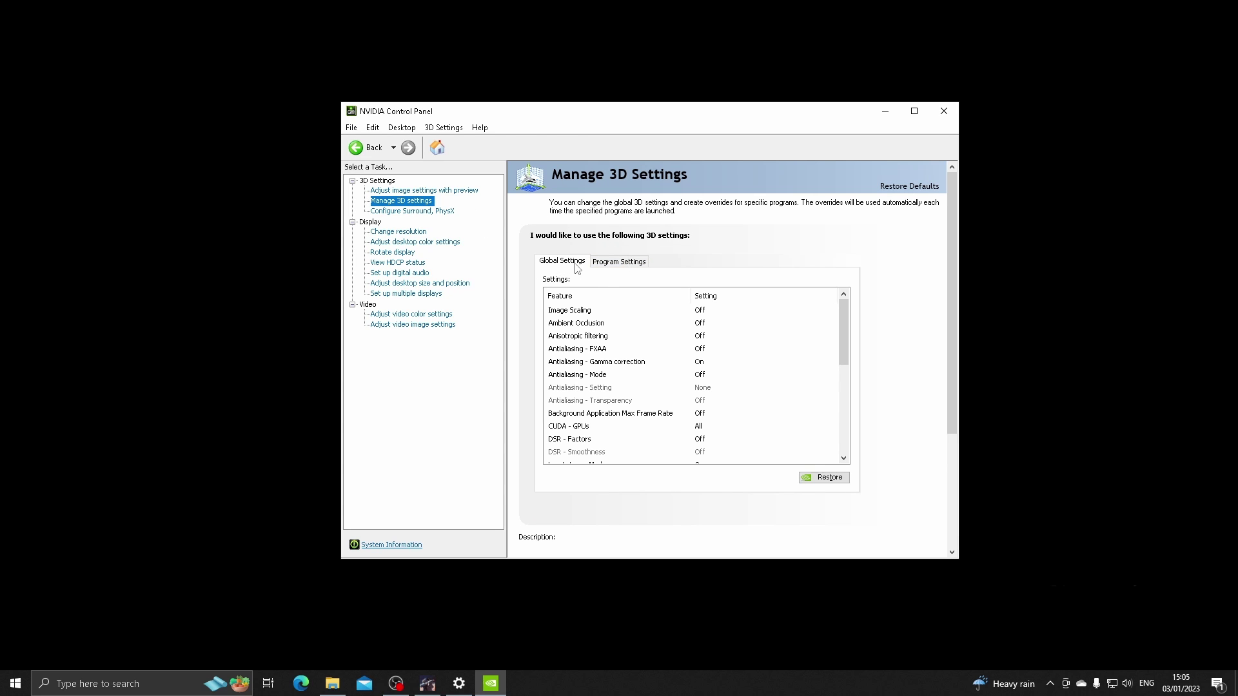
{"action": "left_click", "coordinate": [624, 265]}
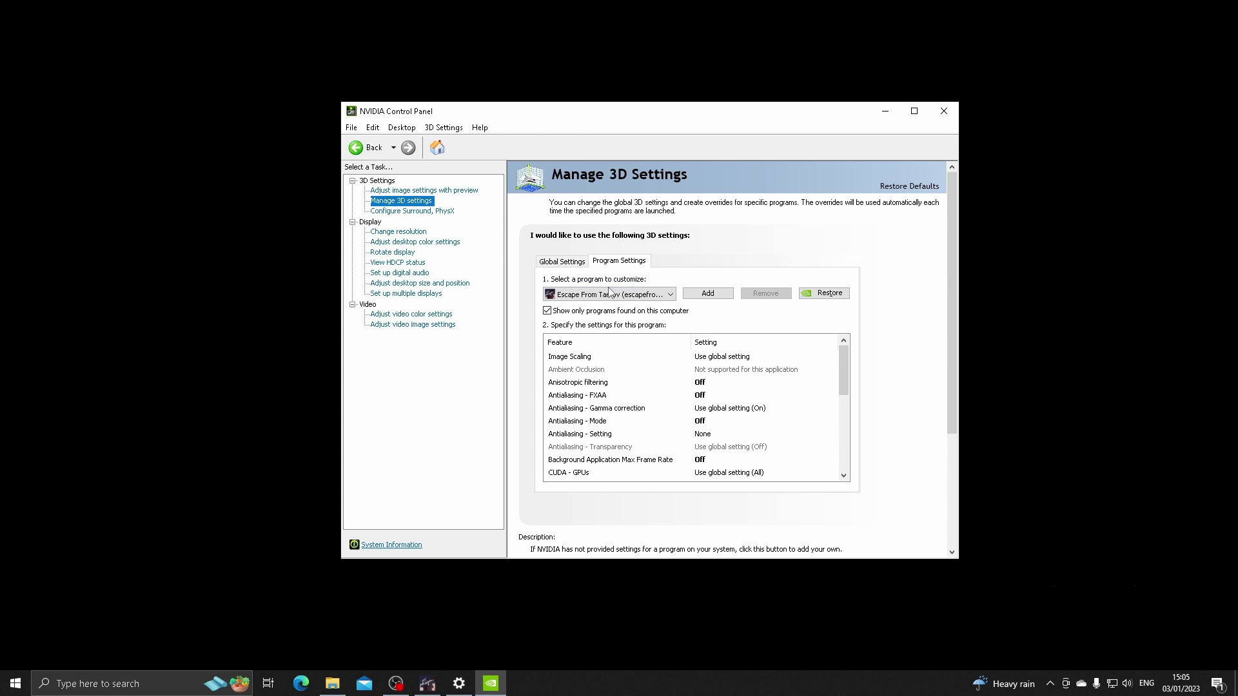
{"action": "left_click", "coordinate": [669, 297]}
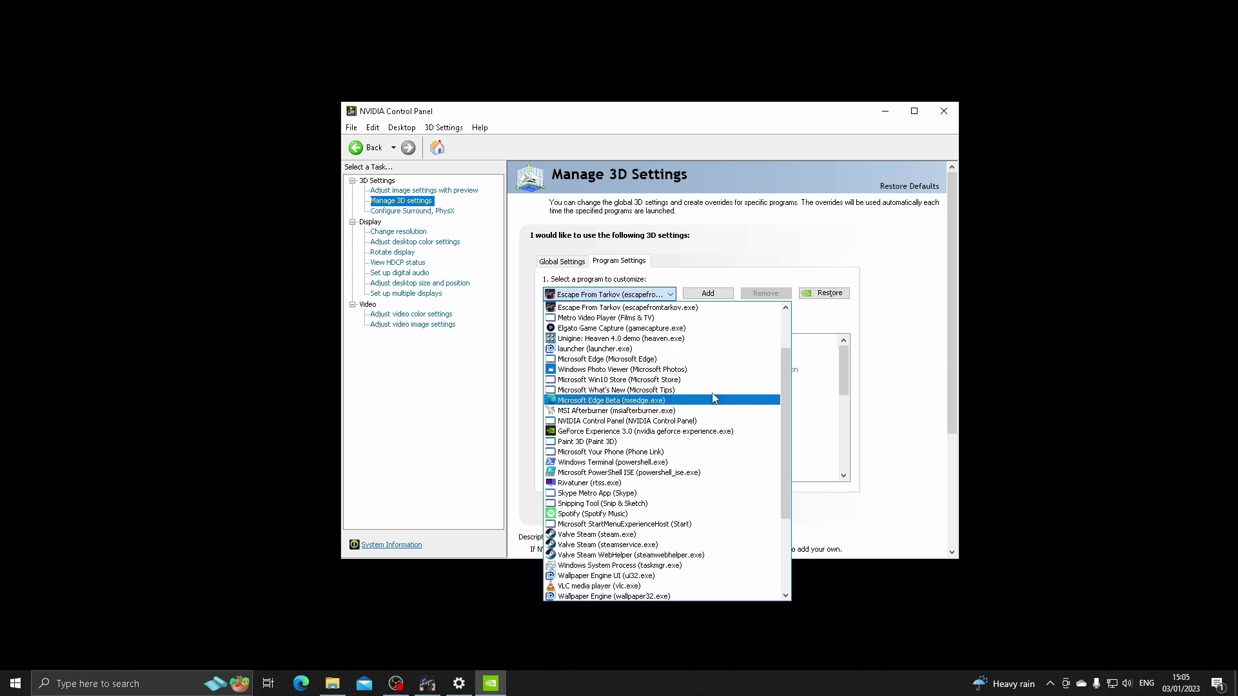
{"action": "left_click", "coordinate": [711, 291]}
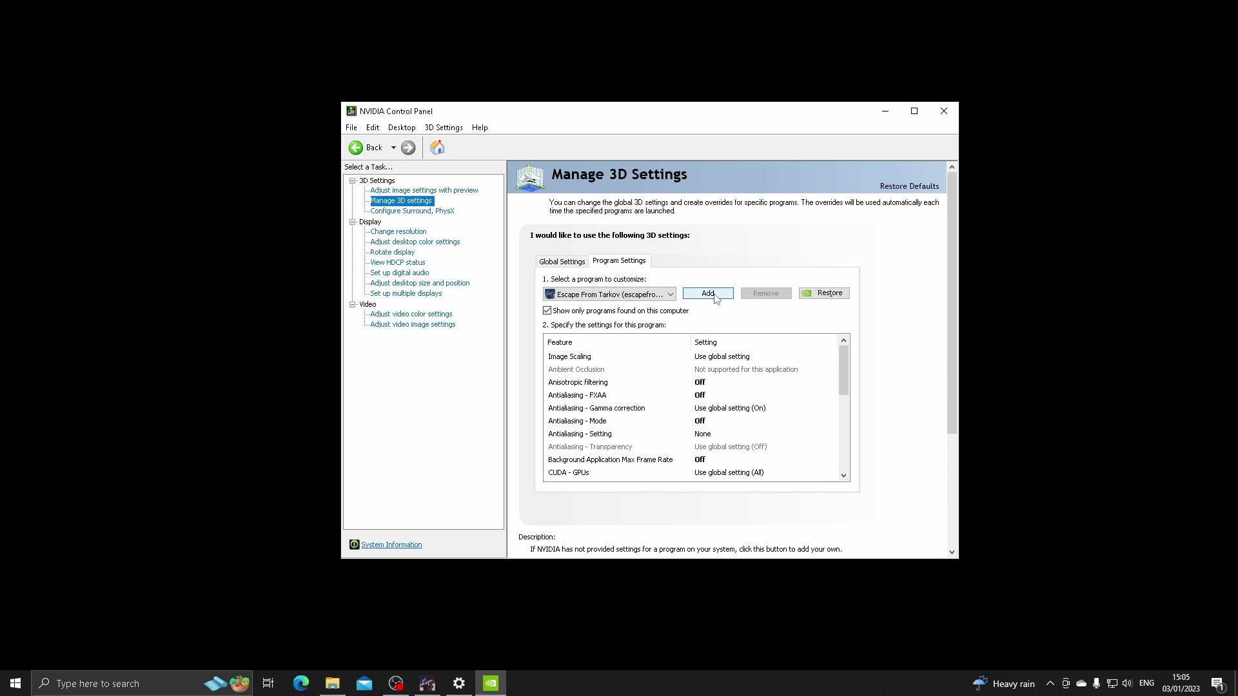
Browse to the EscapeFromTarkov application in the Escape From Tarkov folder on drive E: as a program to add, and cancel.
{"action": "left_click", "coordinate": [715, 299]}
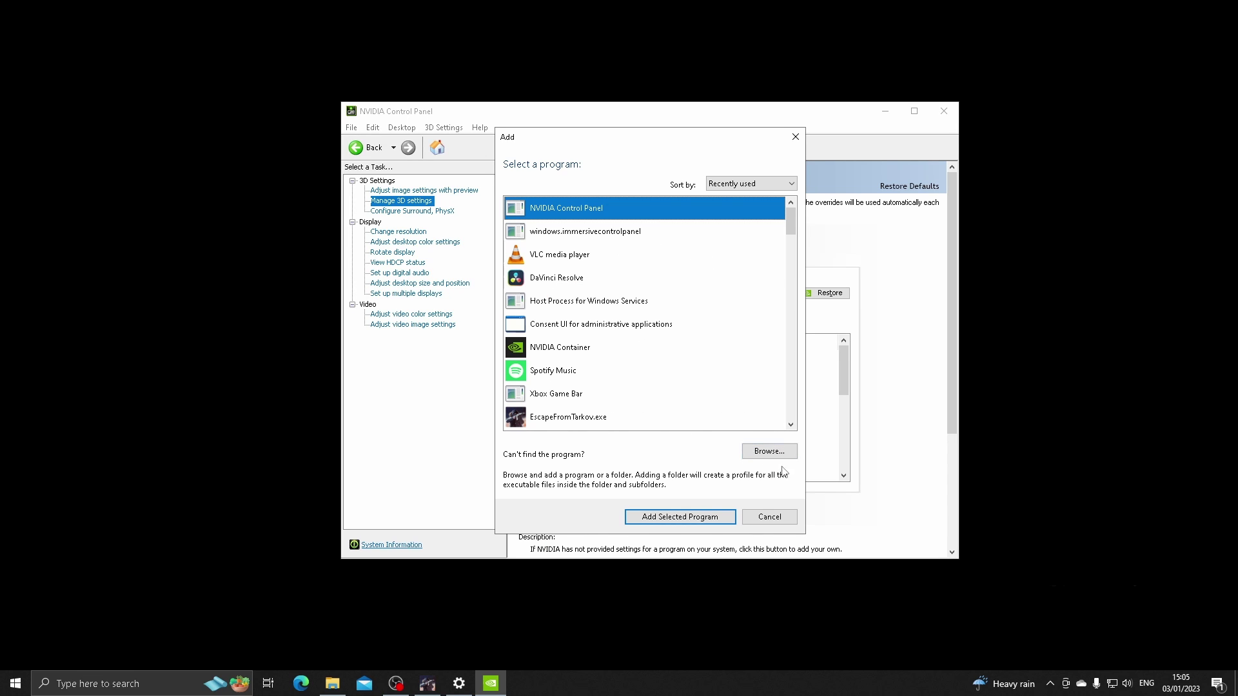
{"action": "left_click", "coordinate": [770, 451]}
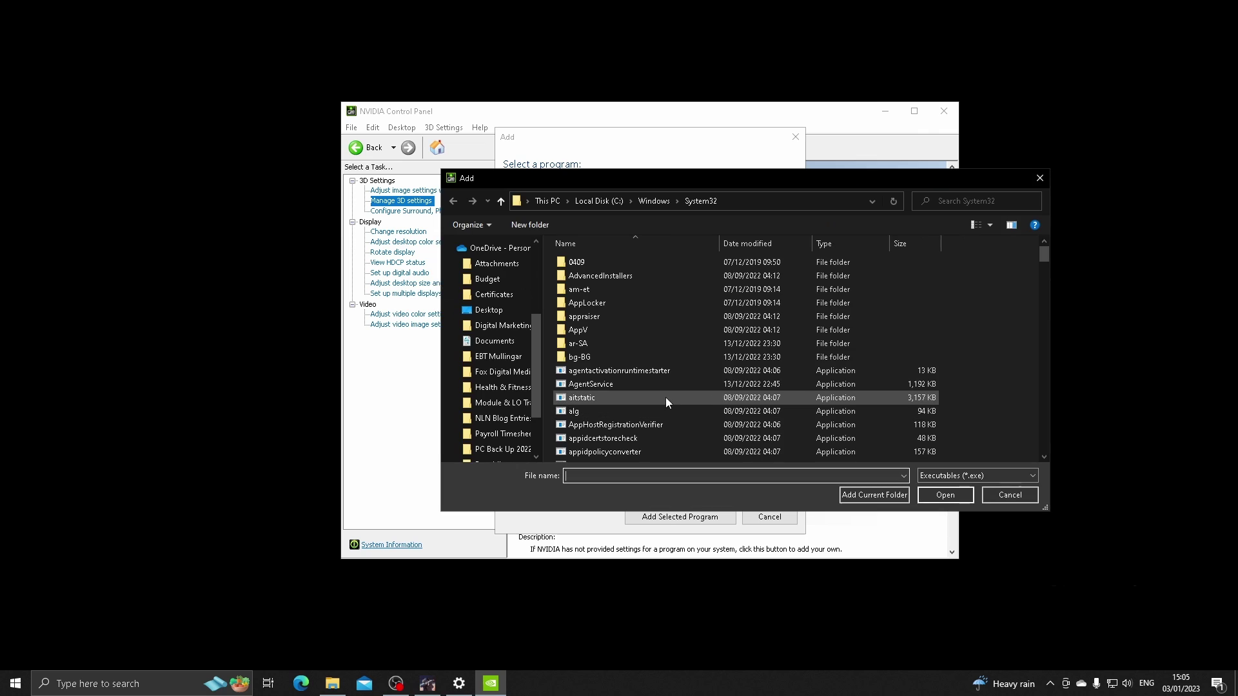
{"action": "scroll", "coordinate": [540, 354], "scroll_direction": "down", "scroll_amount": 2}
{"action": "left_click", "coordinate": [484, 418]}
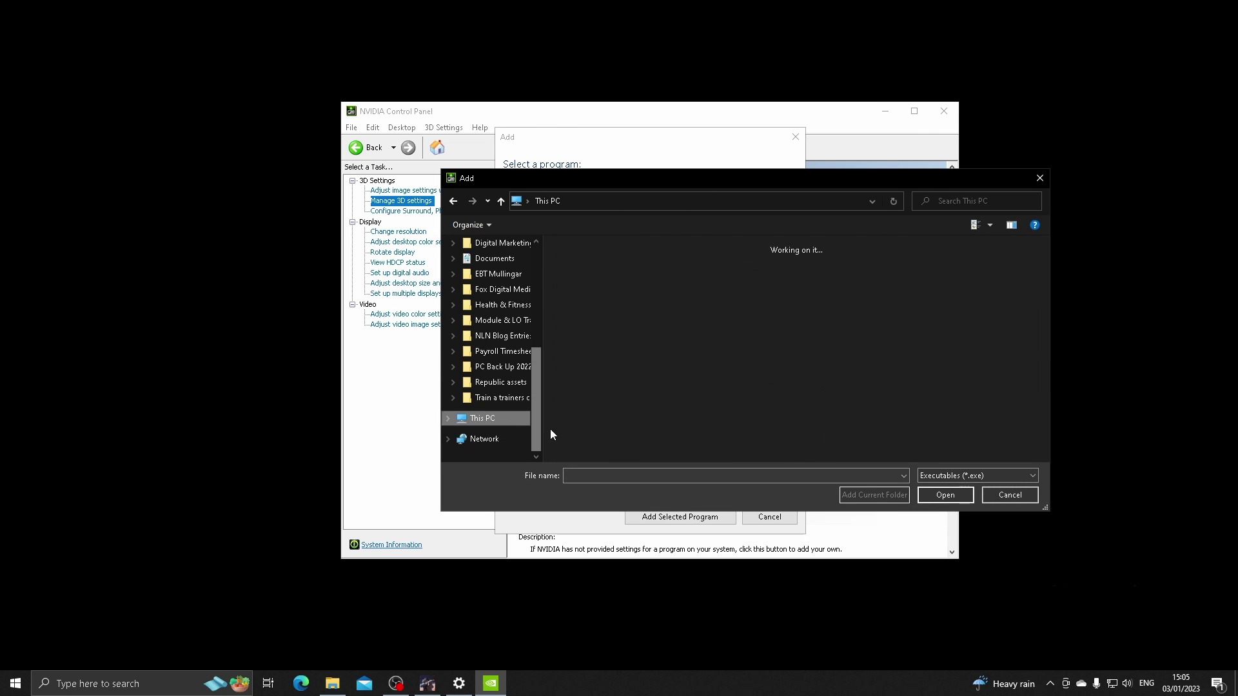
{"action": "scroll", "coordinate": [774, 407], "scroll_direction": "down", "scroll_amount": 1}
{"action": "double_click", "coordinate": [663, 452]}
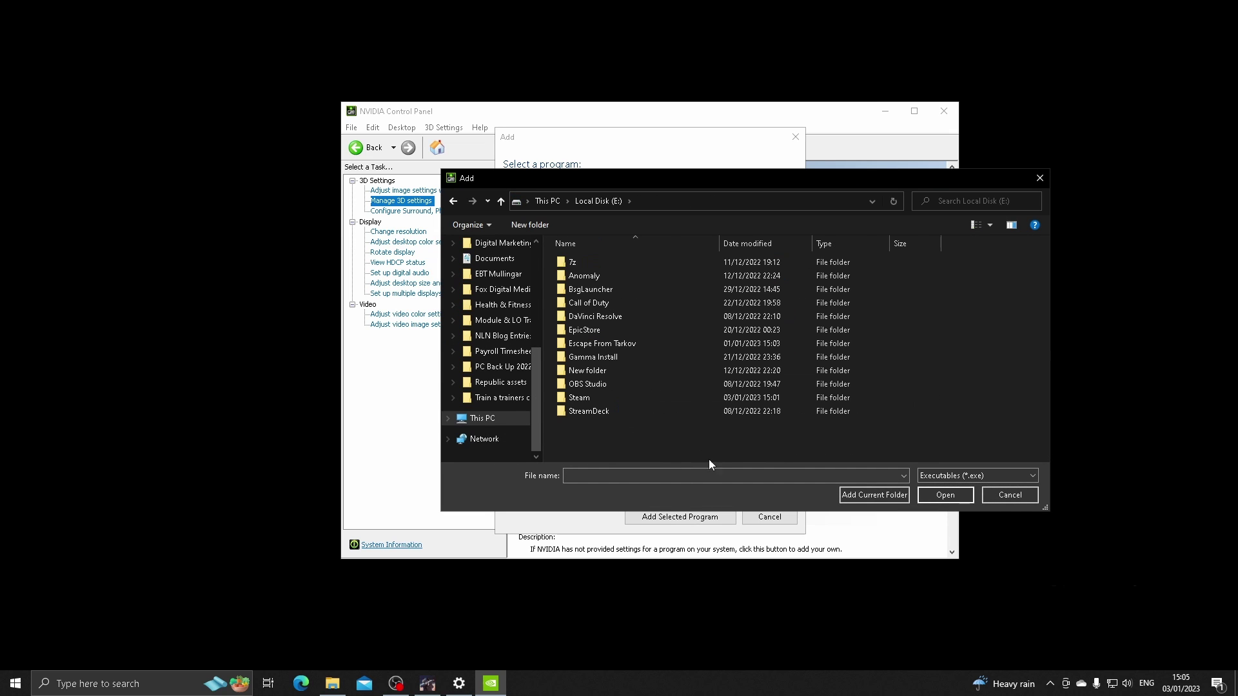
{"action": "double_click", "coordinate": [610, 345]}
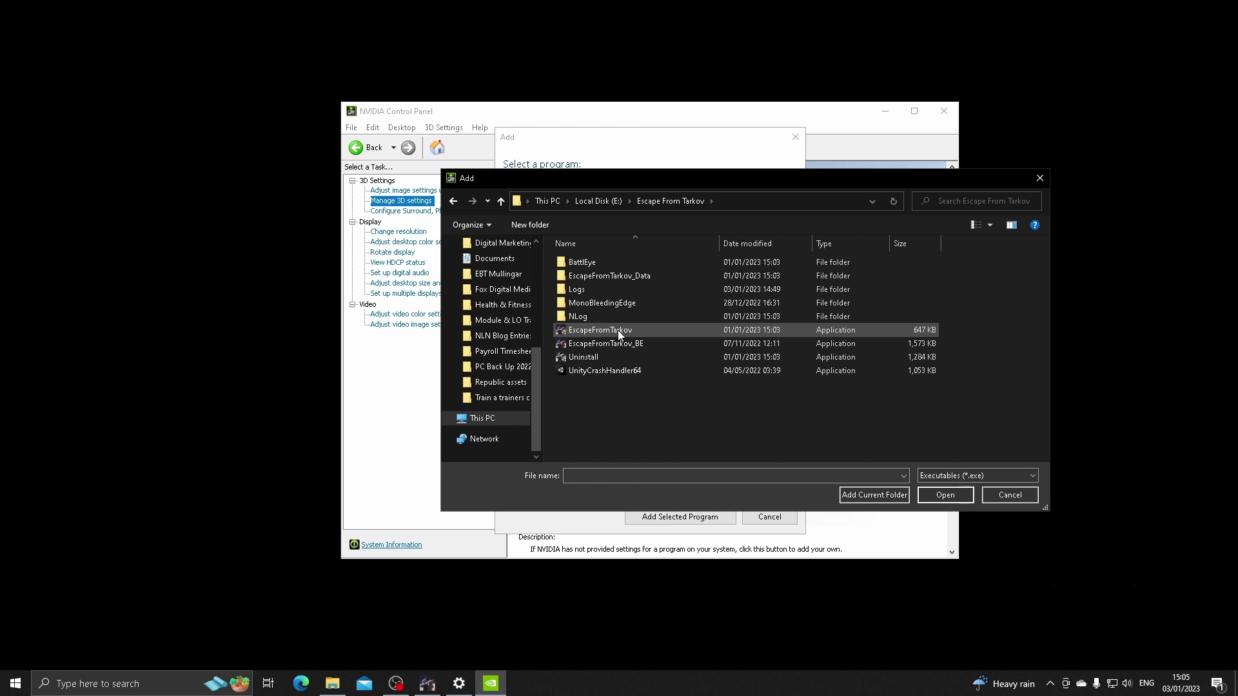
{"action": "left_click", "coordinate": [619, 333]}
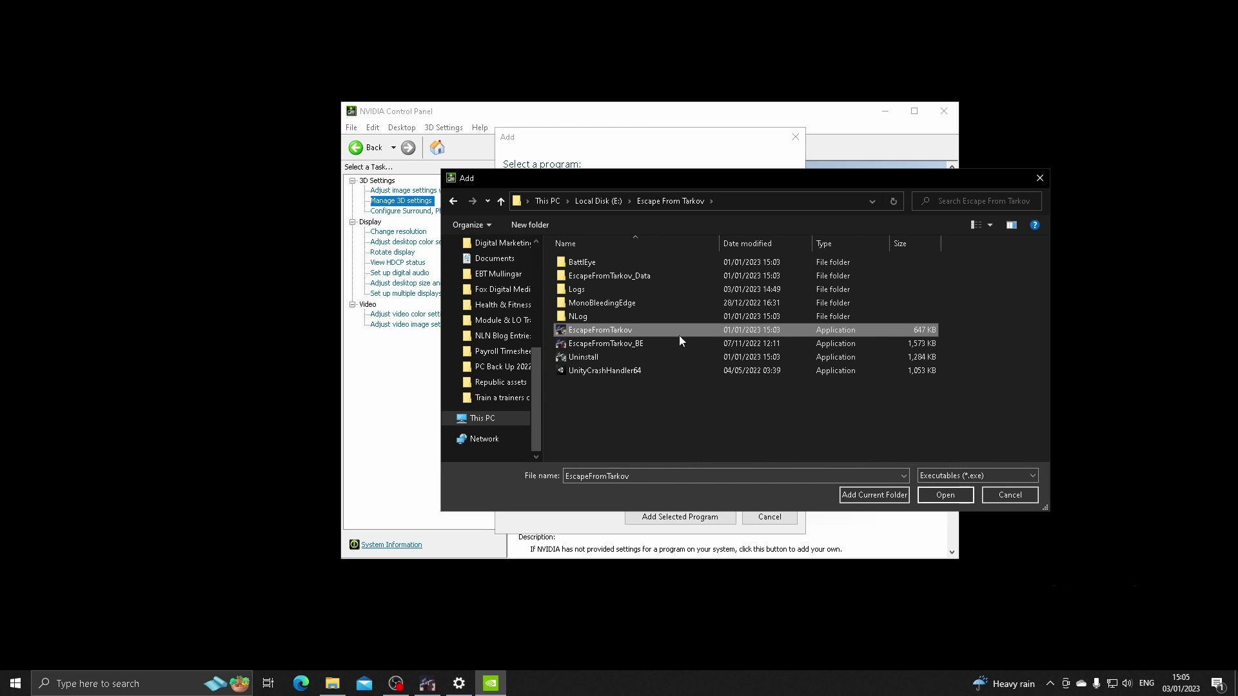
{"action": "left_click", "coordinate": [1019, 496]}
{"action": "left_click", "coordinate": [793, 516]}
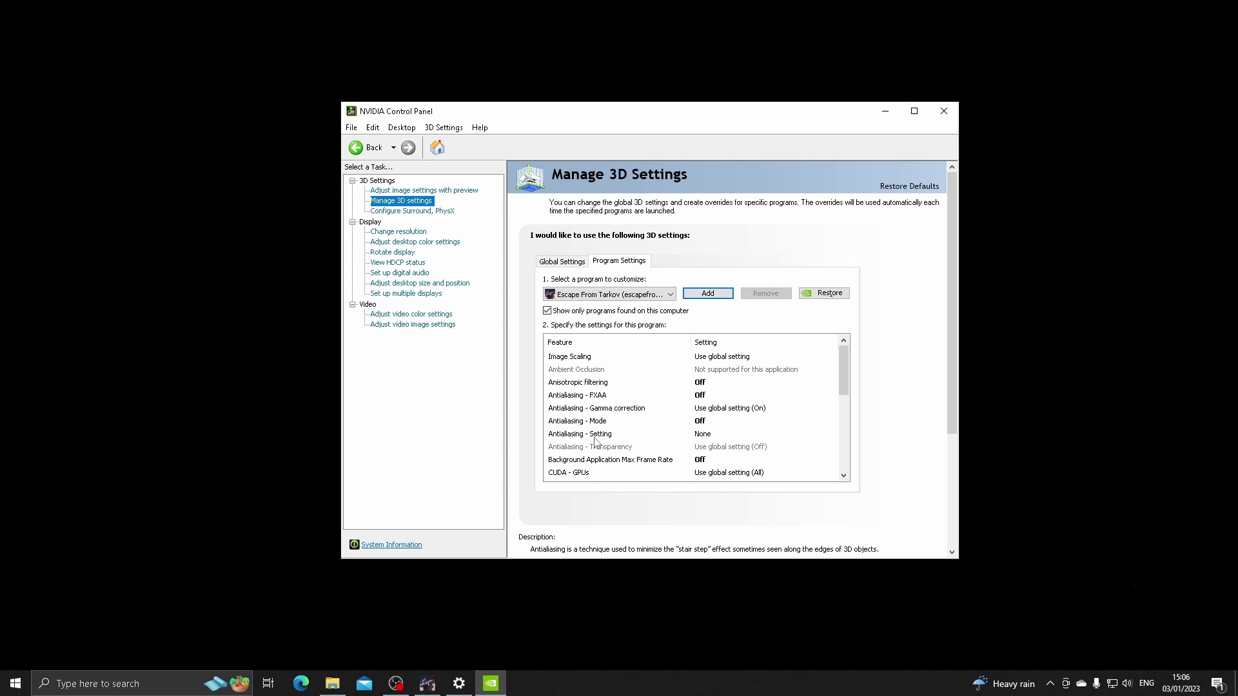
Review the full list of program-specific 3D settings for Escape From Tarkov, down to the Vulkan/OpenGL present method, and close the NVIDIA Control Panel.
{"action": "left_click_drag", "start_coordinate": [842, 381], "coordinate": [842, 405]}
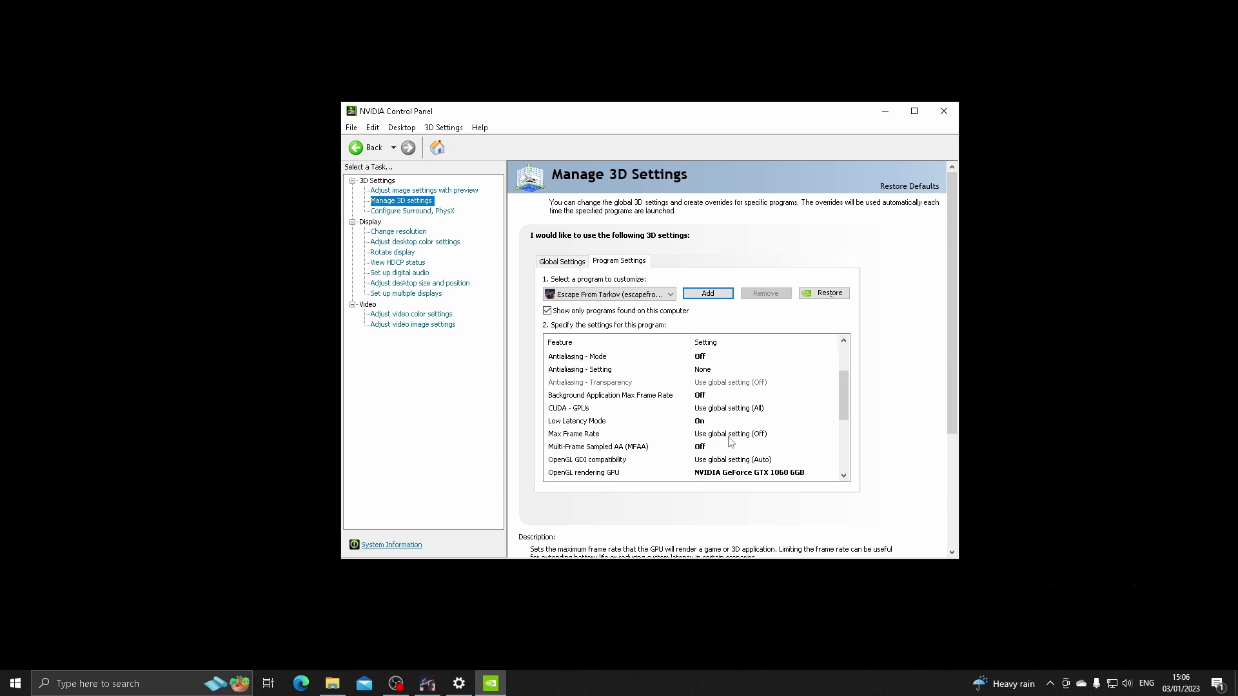
{"action": "left_click_drag", "start_coordinate": [849, 403], "coordinate": [850, 429]}
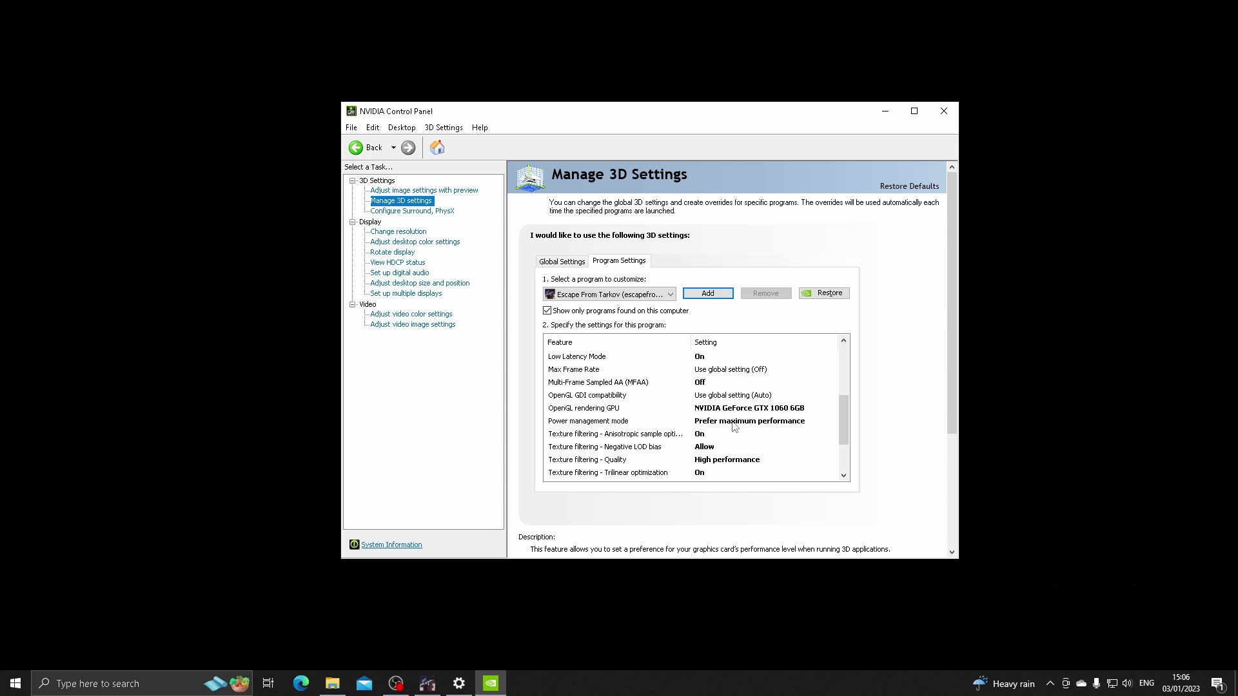
{"action": "left_click_drag", "start_coordinate": [842, 419], "coordinate": [843, 441]}
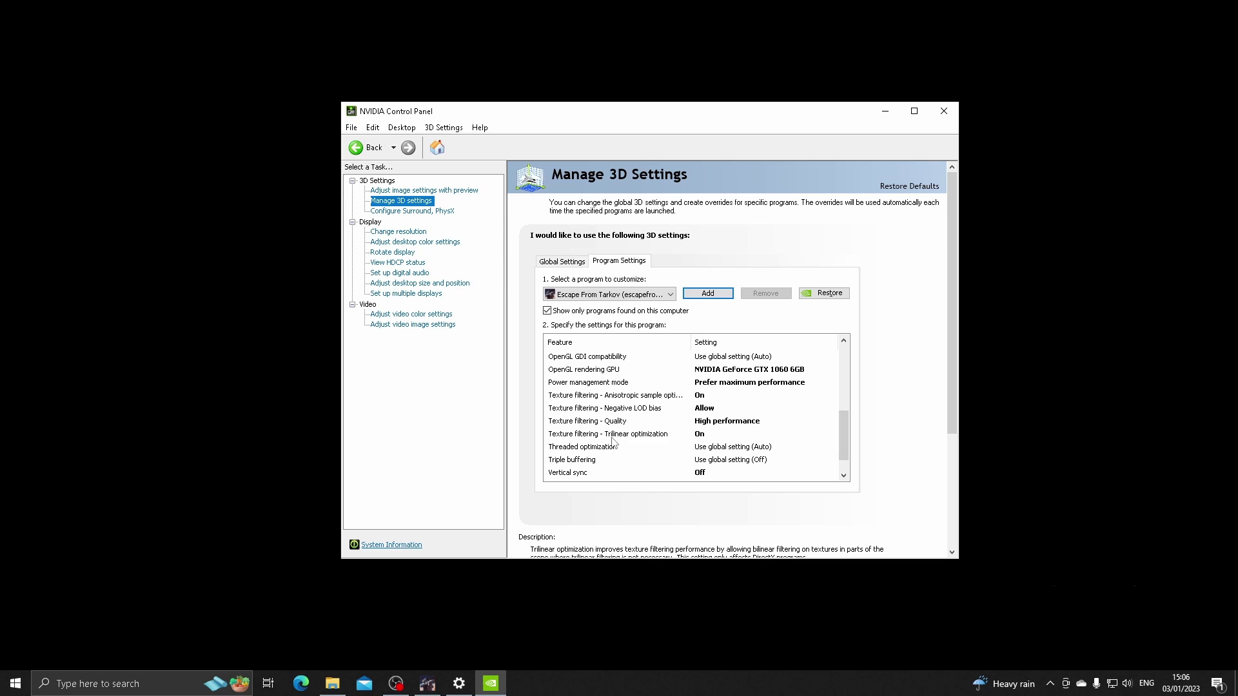
{"action": "scroll", "coordinate": [585, 430], "scroll_direction": "down", "scroll_amount": 2}
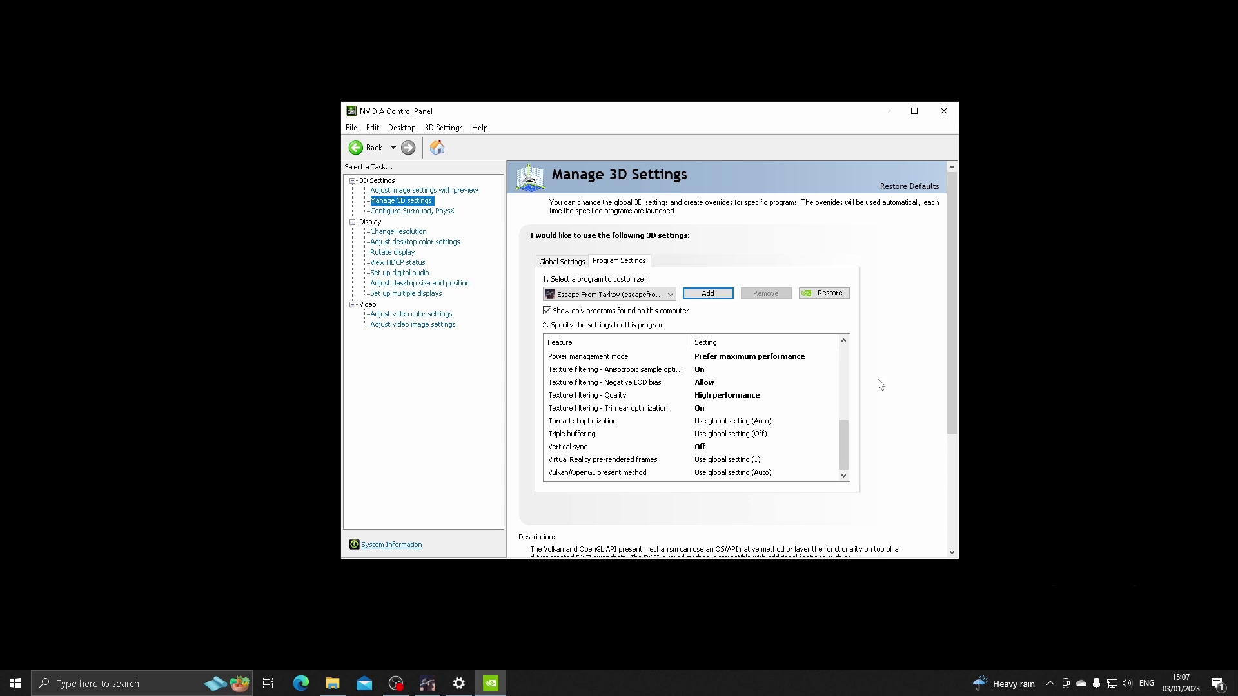
{"action": "left_click", "coordinate": [945, 114]}
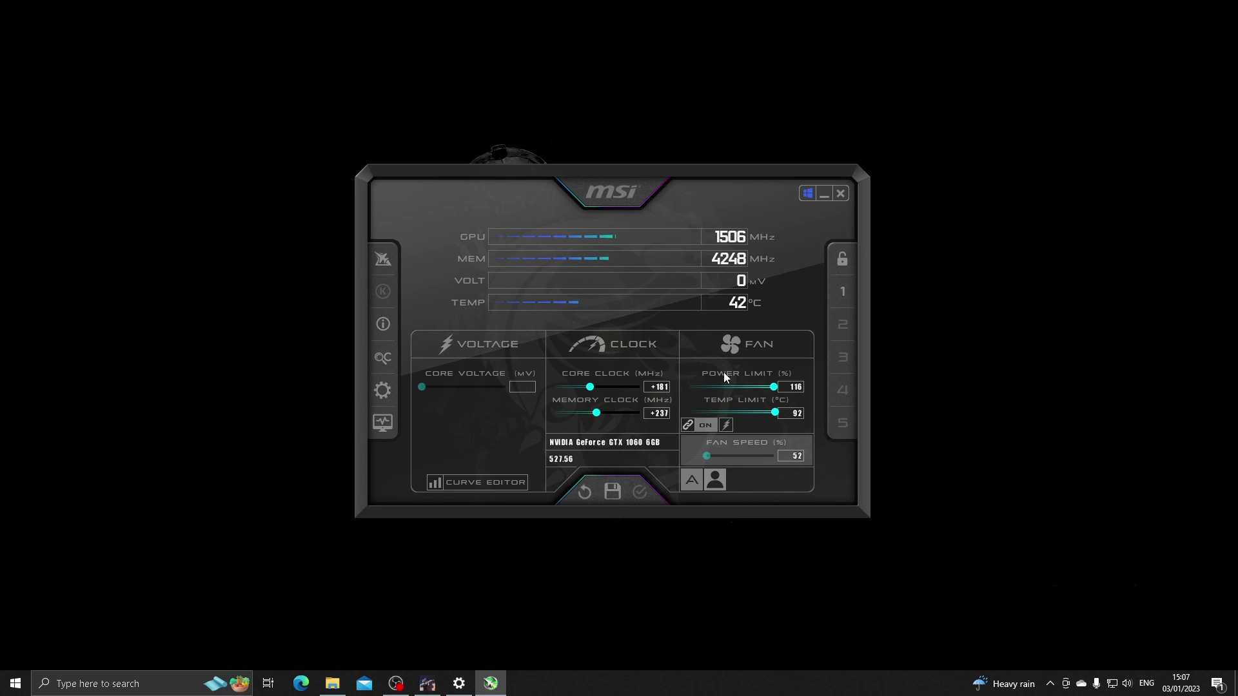
Minimize MSI Afterburner, switch to the Escape From Tarkov game and open its settings.
{"action": "left_click", "coordinate": [825, 194]}
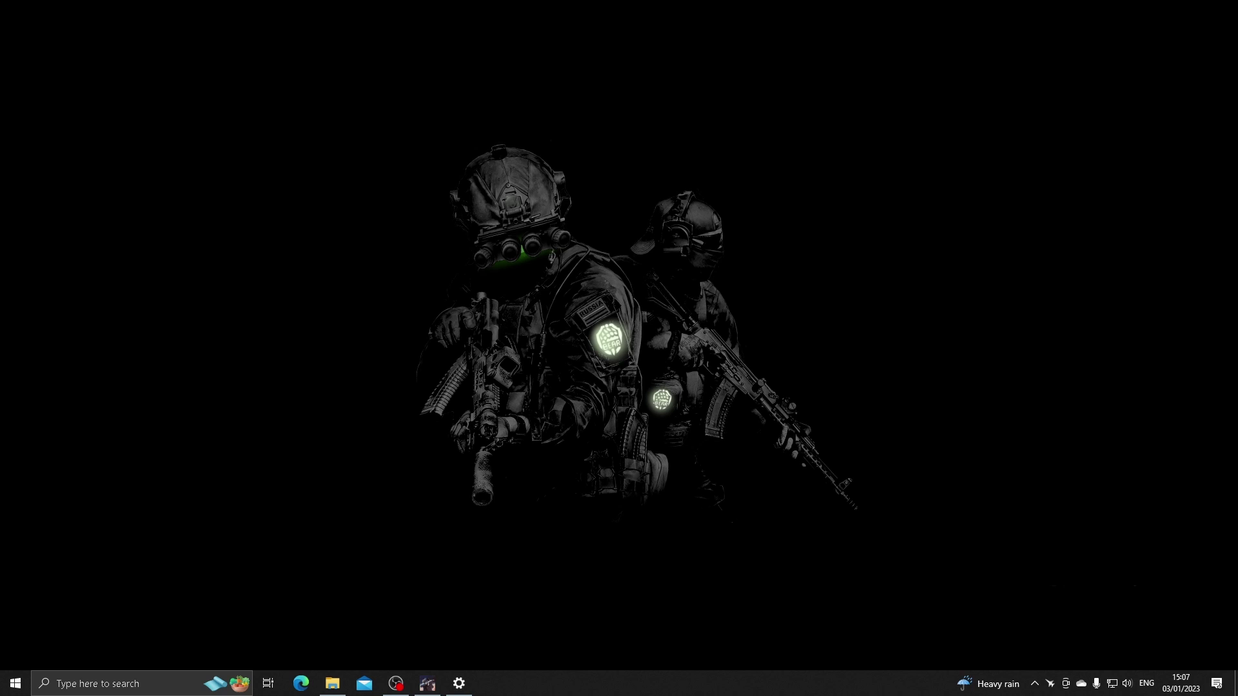
{"action": "key", "text": "alt+Tab"}
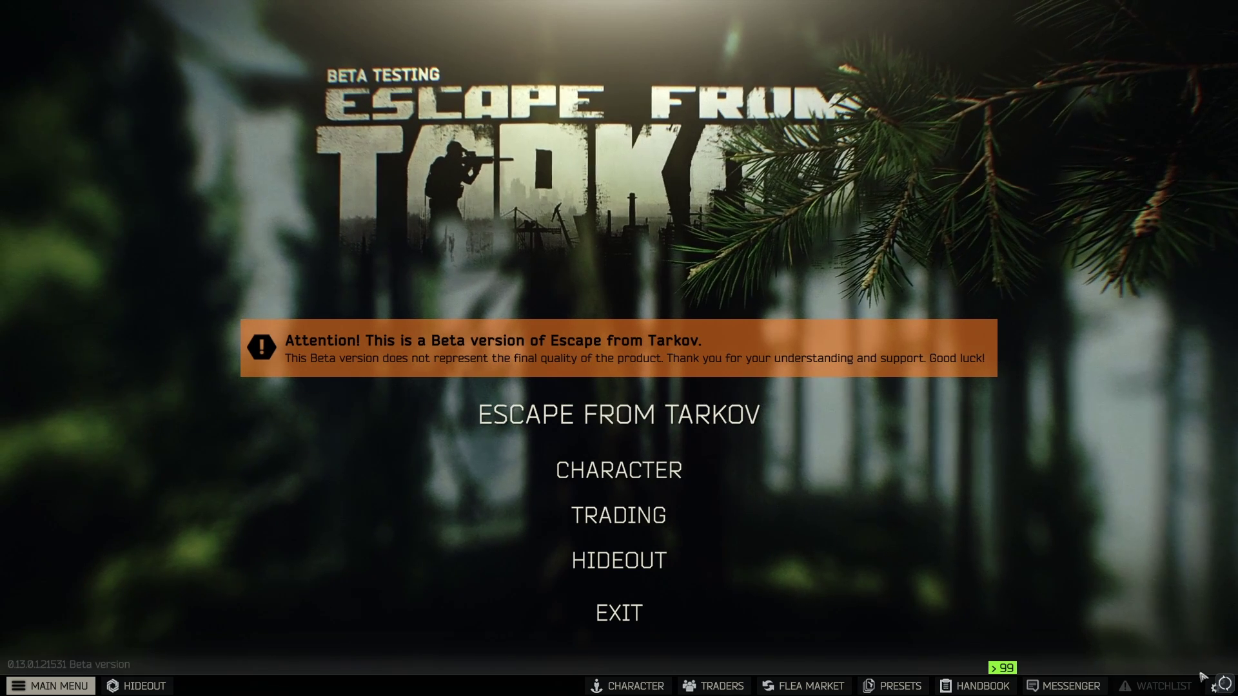
{"action": "left_click", "coordinate": [1219, 685]}
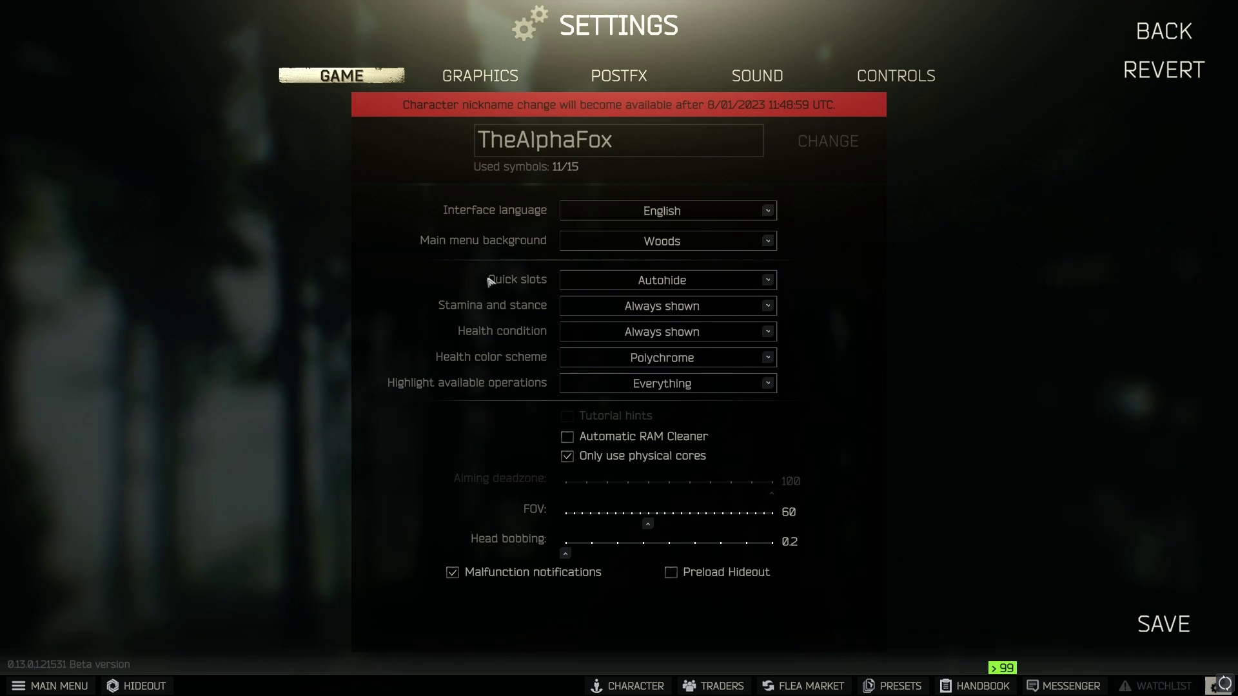
Show the game's graphics settings and view the available screen mode options.
{"action": "left_click", "coordinate": [474, 76]}
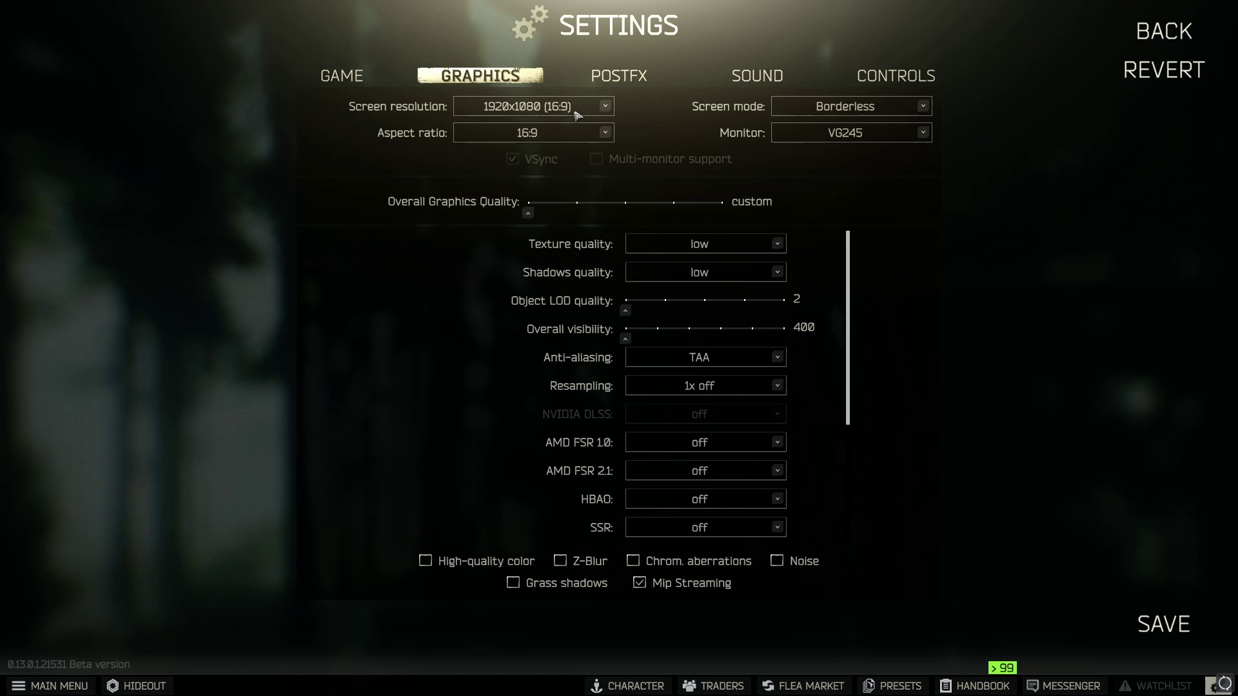
{"action": "left_click", "coordinate": [833, 112]}
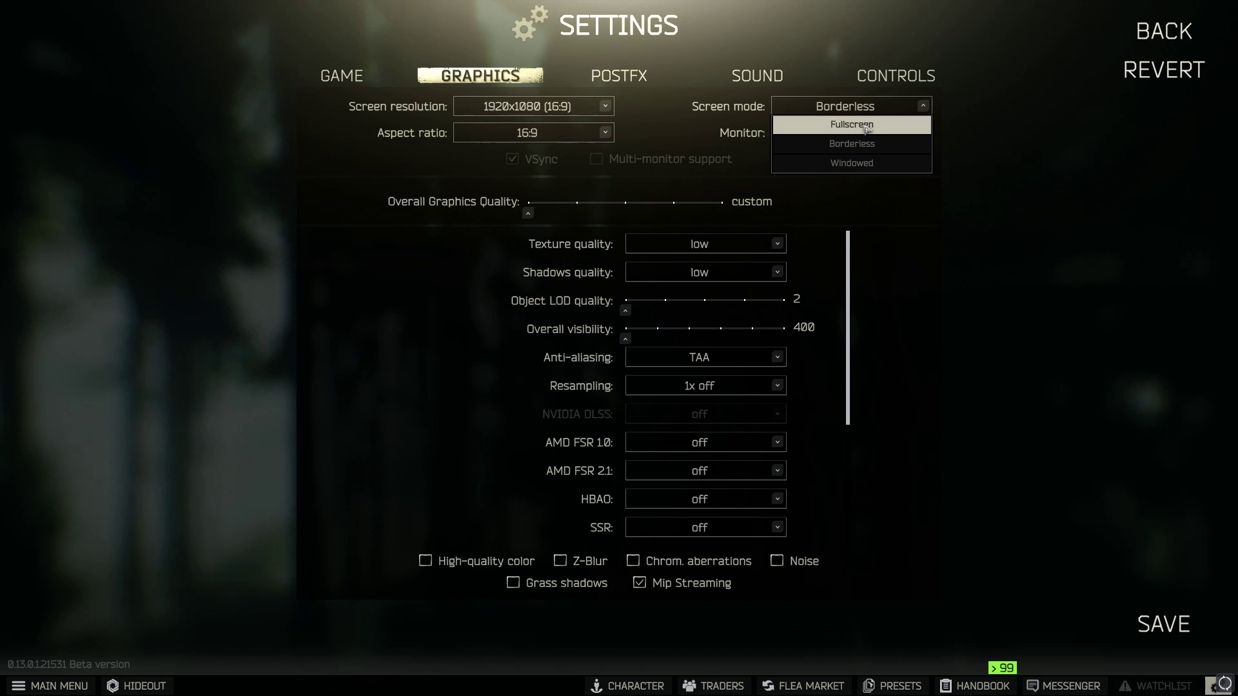
{"action": "left_click", "coordinate": [897, 112]}
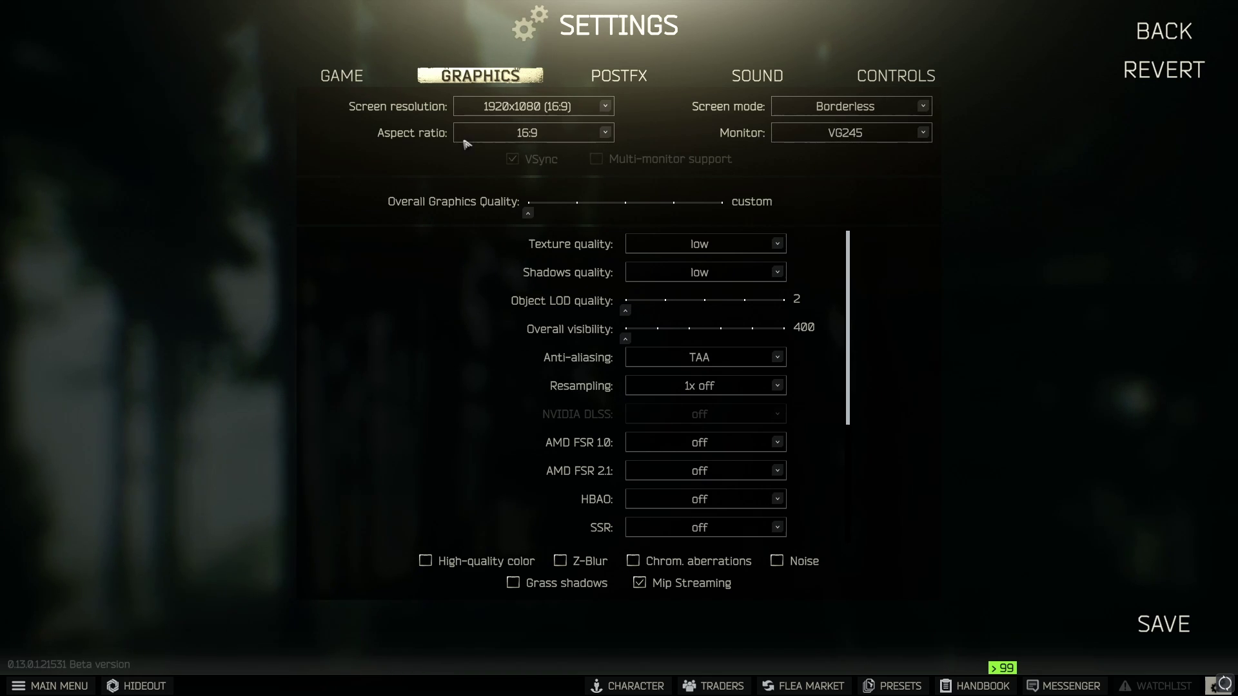